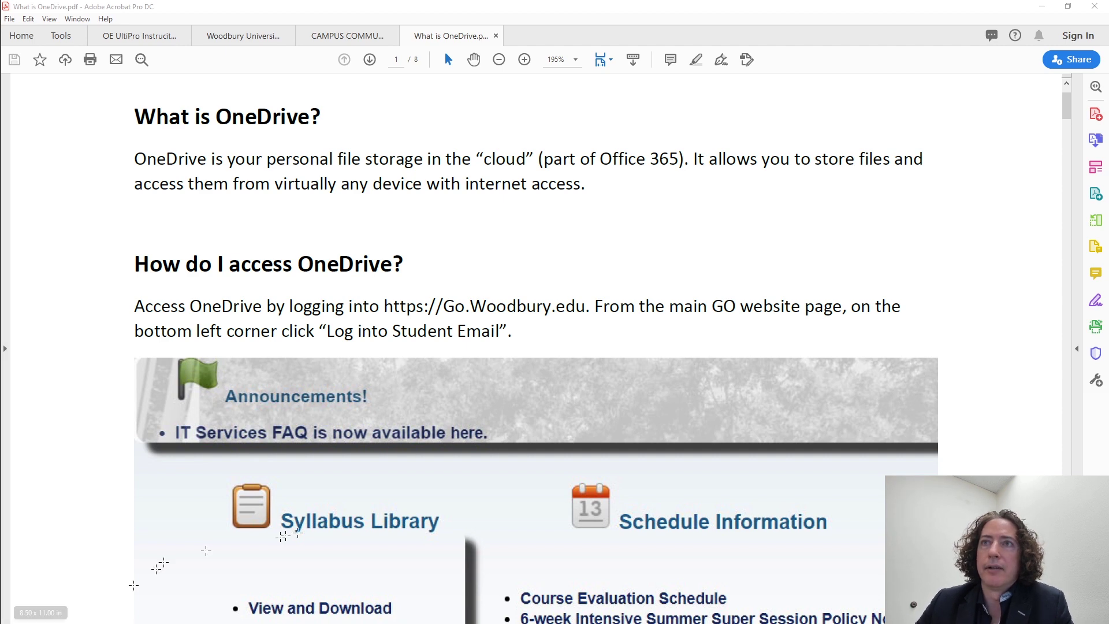
Step: Read the OneDrive guide's instructions on accessing OneDrive, signing in with a Microsoft account and choosing OneDrive among the Office 365 apps
{"action": "scroll", "coordinate": [437, 471], "scroll_direction": "down", "scroll_amount": 5}
{"action": "scroll", "coordinate": [437, 471], "scroll_direction": "down", "scroll_amount": 4}
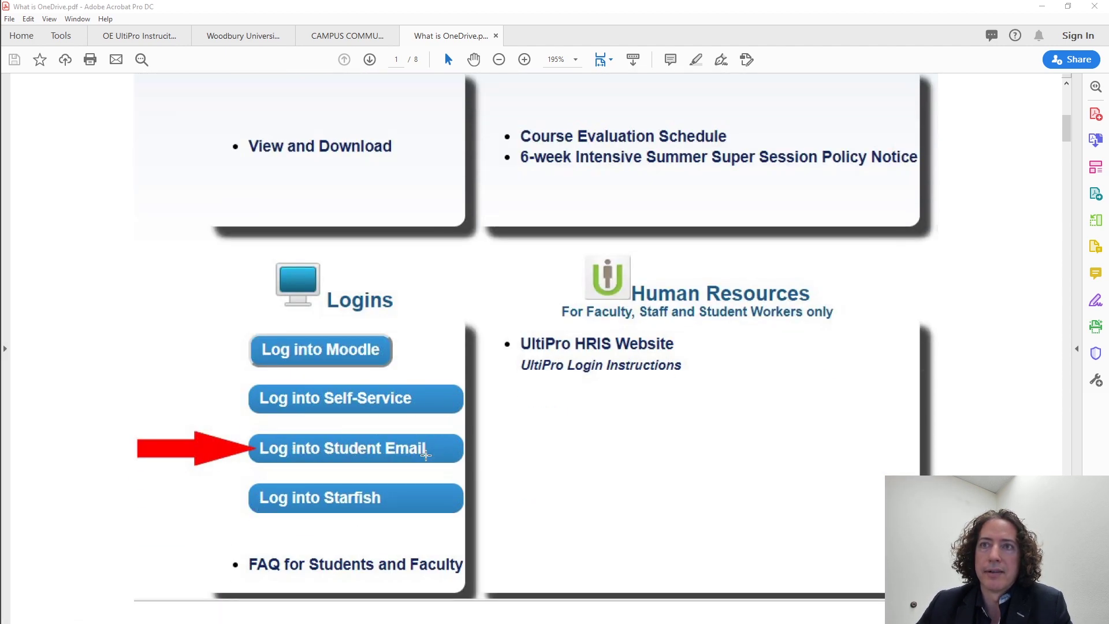
{"action": "scroll", "coordinate": [445, 460], "scroll_direction": "down", "scroll_amount": 10}
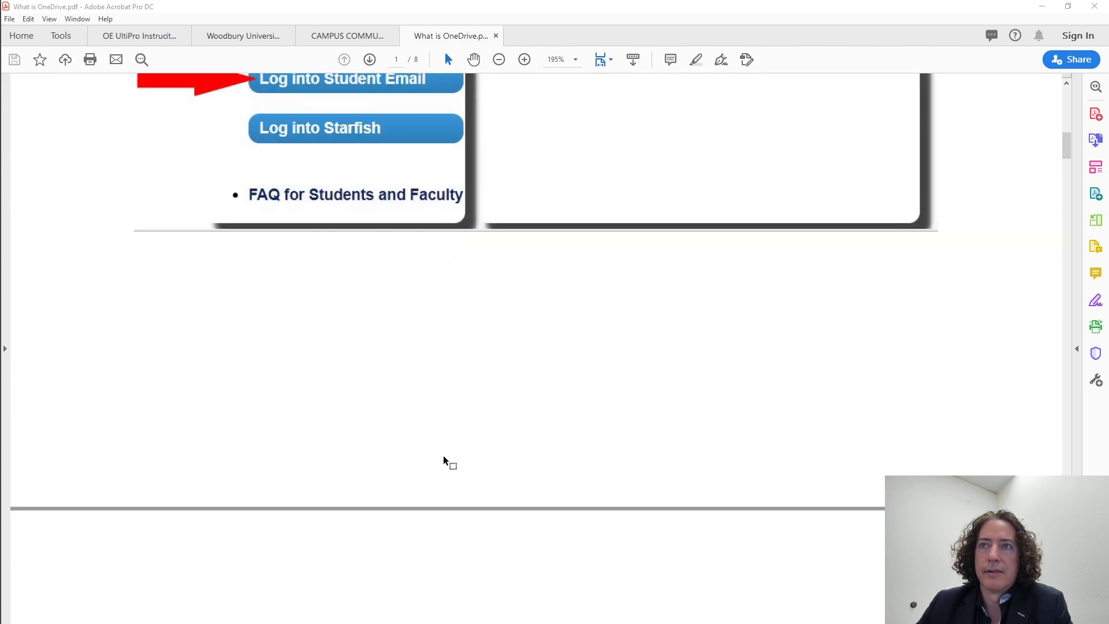
{"action": "scroll", "coordinate": [445, 460], "scroll_direction": "down", "scroll_amount": 6}
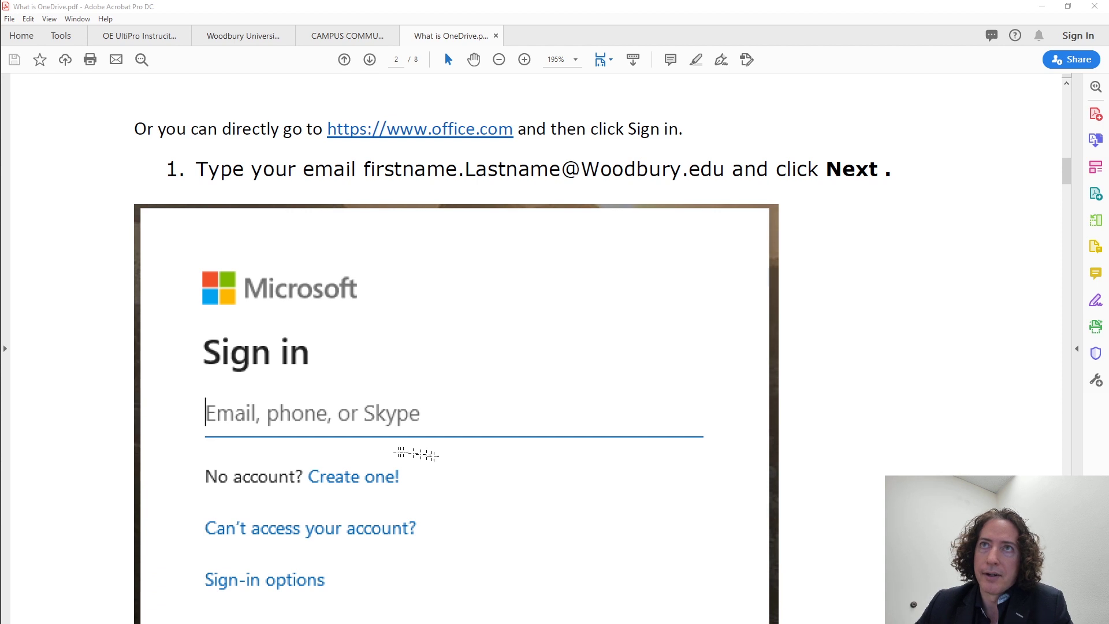
{"action": "scroll", "coordinate": [382, 460], "scroll_direction": "down", "scroll_amount": 1}
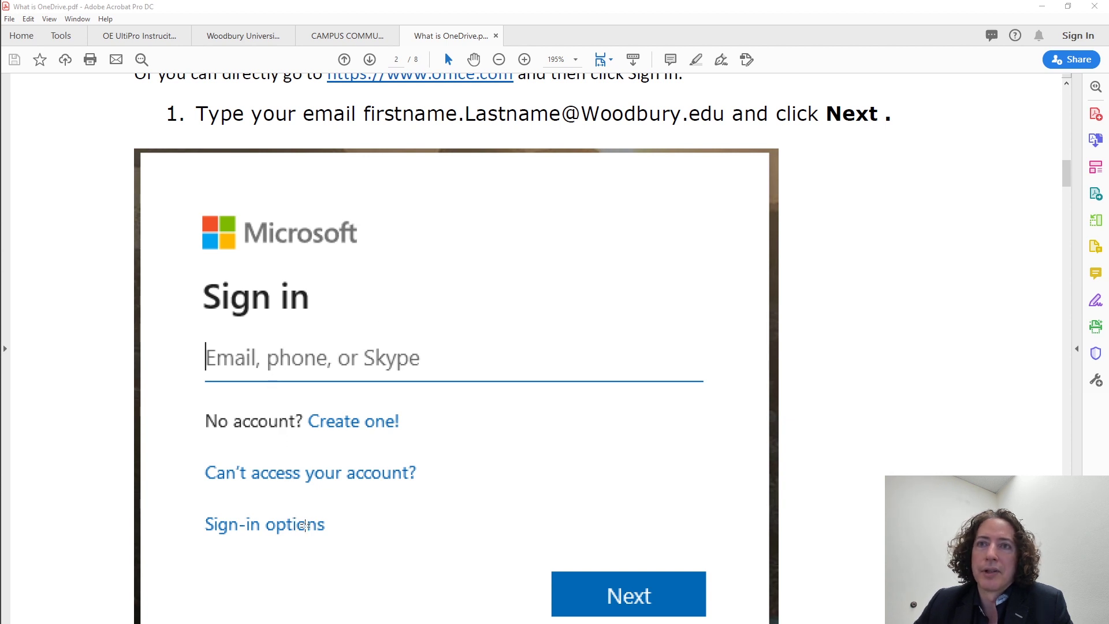
{"action": "scroll", "coordinate": [470, 507], "scroll_direction": "down", "scroll_amount": 15}
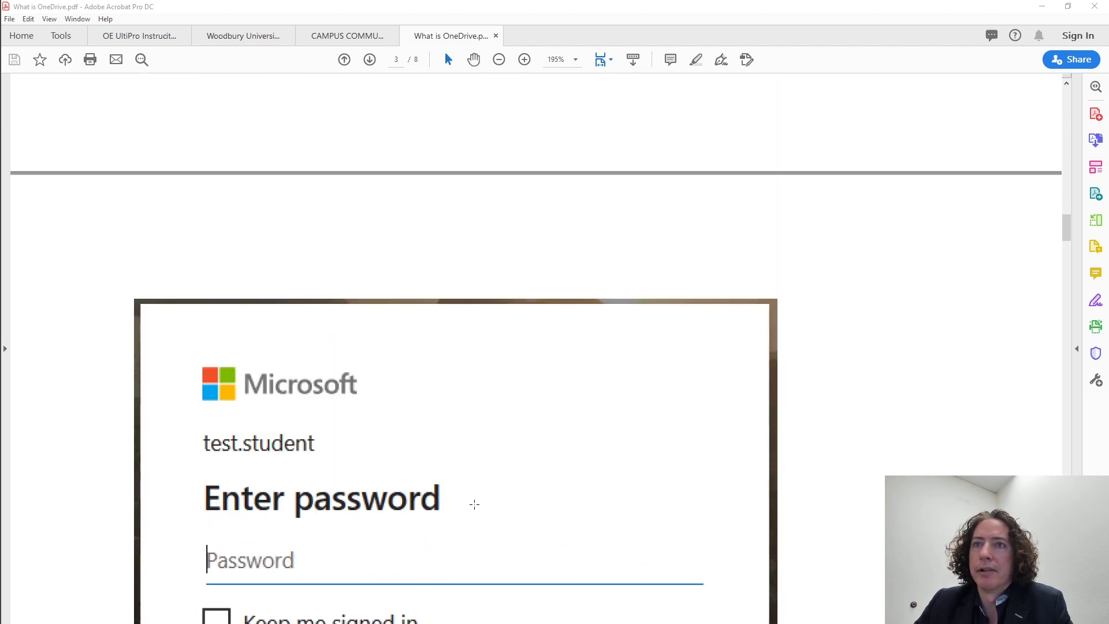
{"action": "scroll", "coordinate": [474, 504], "scroll_direction": "down", "scroll_amount": 3}
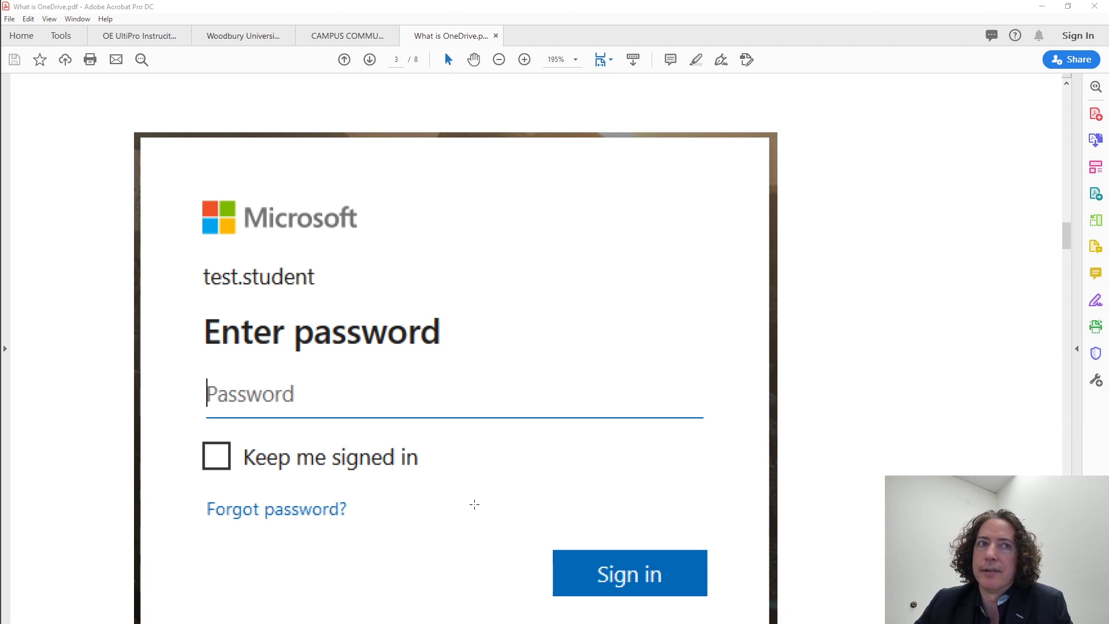
{"action": "scroll", "coordinate": [479, 502], "scroll_direction": "down", "scroll_amount": 20}
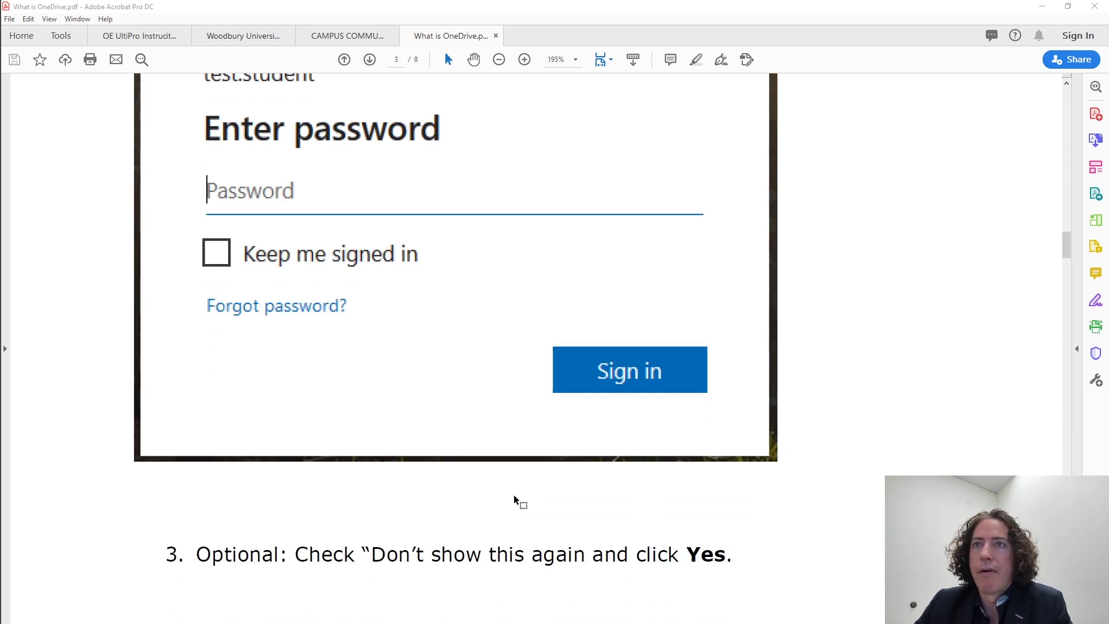
{"action": "scroll", "coordinate": [516, 500], "scroll_direction": "down", "scroll_amount": 20}
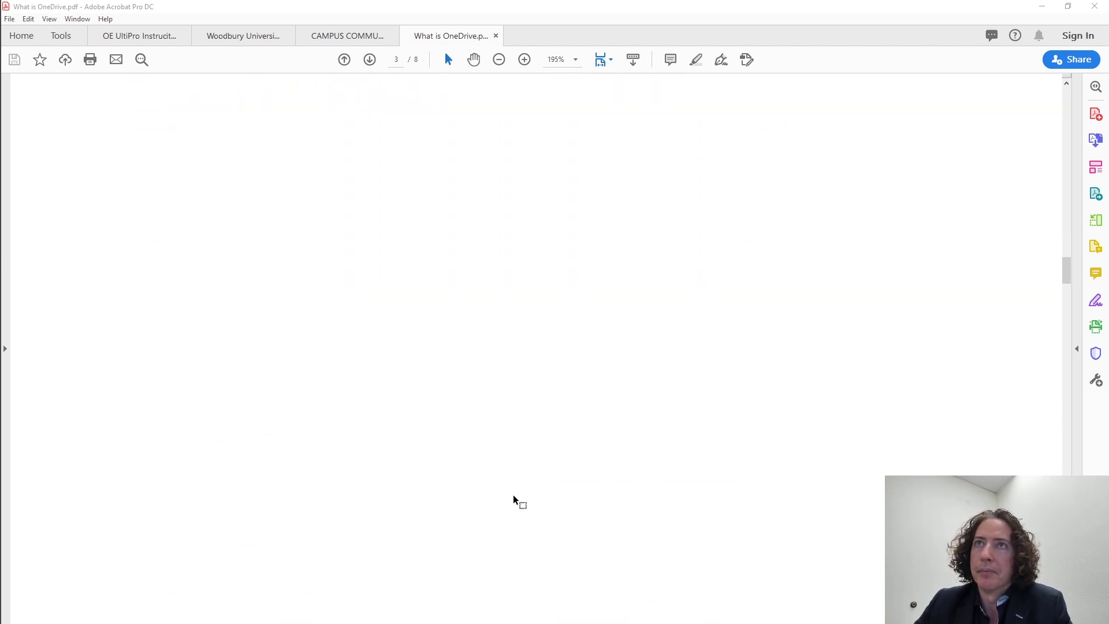
{"action": "scroll", "coordinate": [512, 495], "scroll_direction": "down", "scroll_amount": 15}
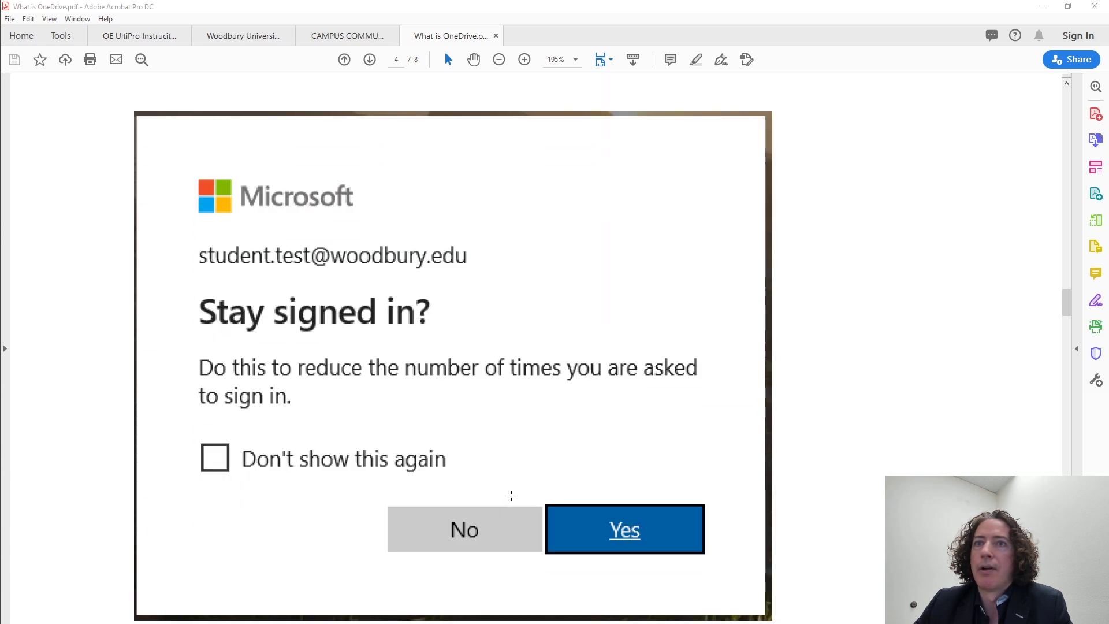
{"action": "scroll", "coordinate": [511, 496], "scroll_direction": "down", "scroll_amount": 15}
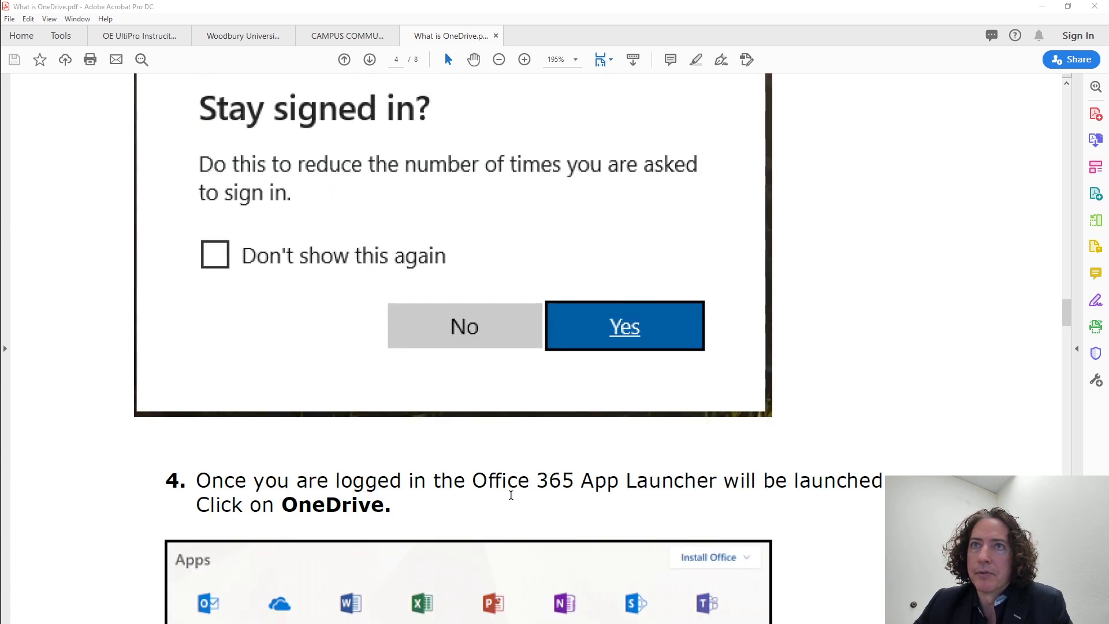
{"action": "scroll", "coordinate": [507, 494], "scroll_direction": "down", "scroll_amount": 3}
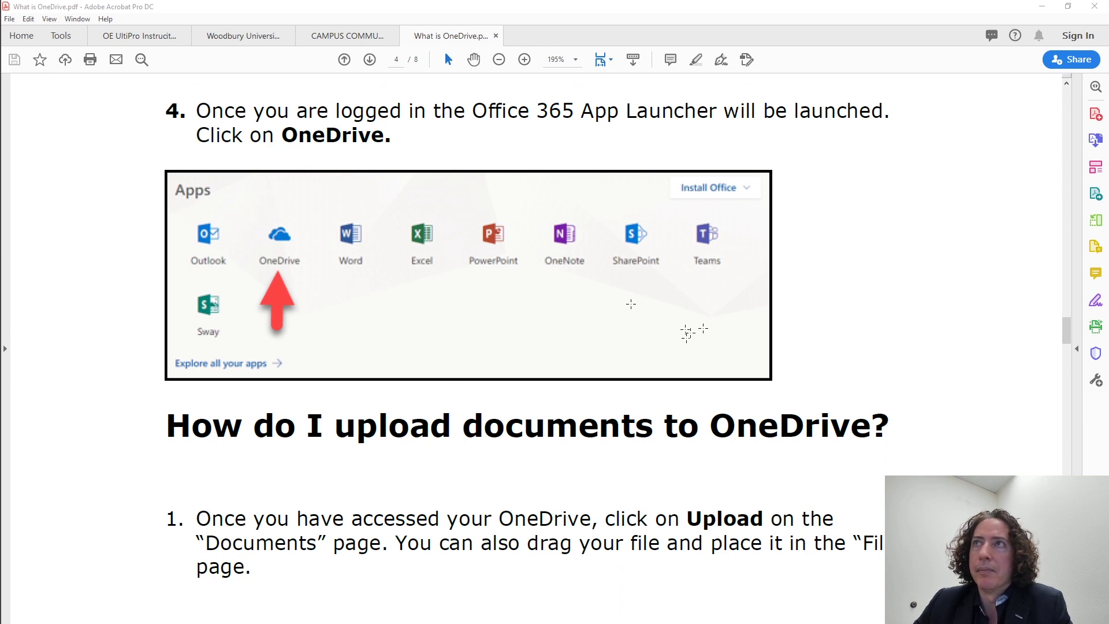
Step: Switch to the Chrome browser and start signing in on the office.com page with the remembered account
{"action": "left_click", "coordinate": [1070, 6]}
{"action": "left_click", "coordinate": [912, 43]}
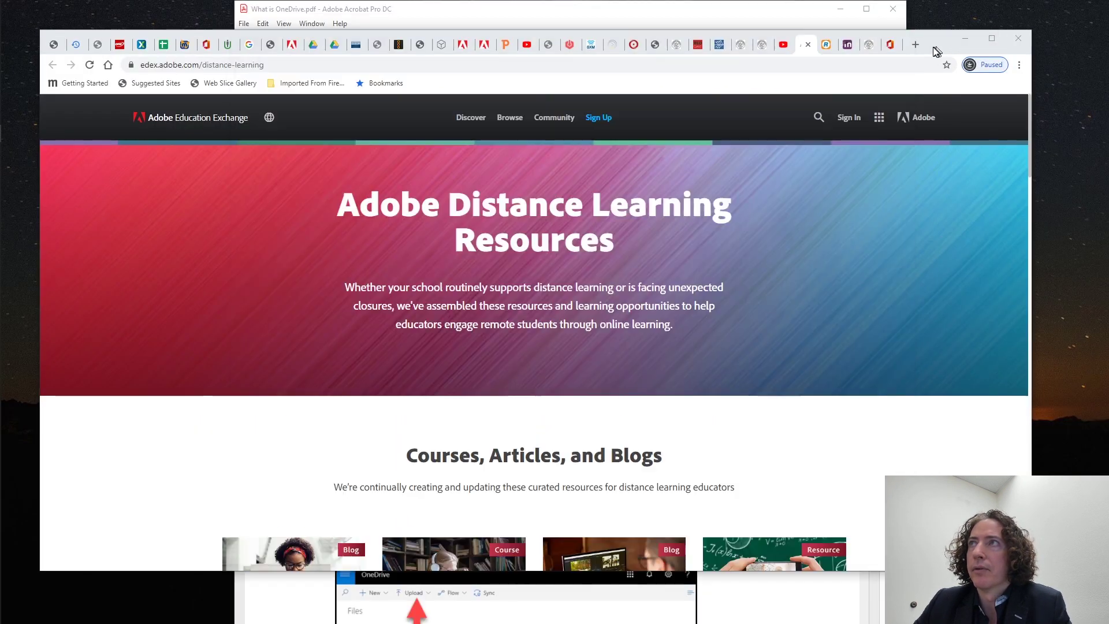
{"action": "left_click", "coordinate": [889, 45]}
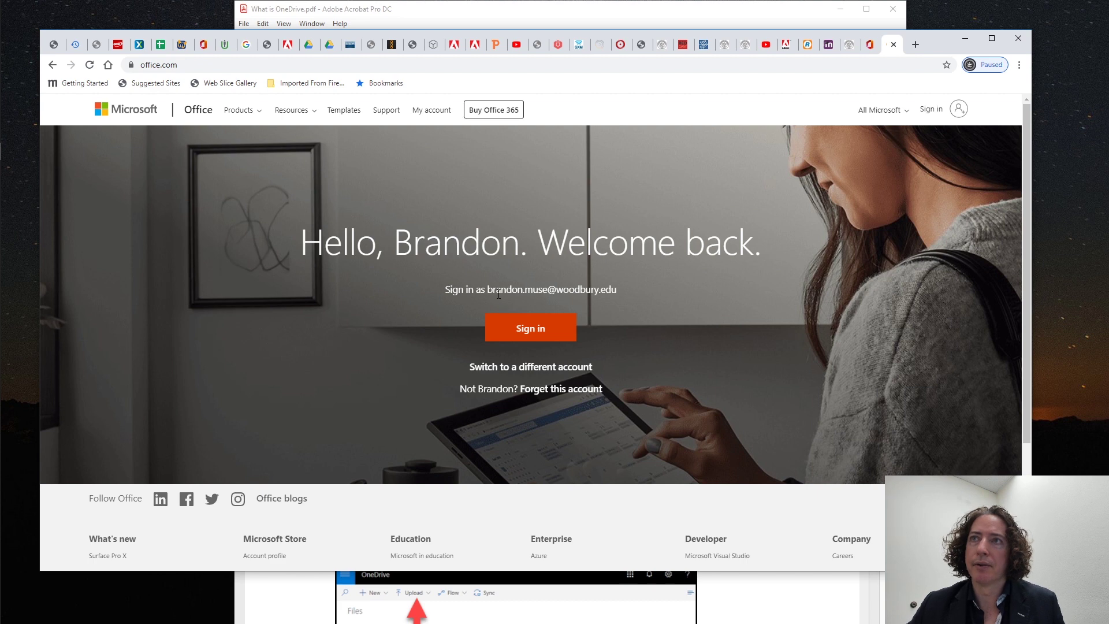
{"action": "left_click", "coordinate": [543, 342]}
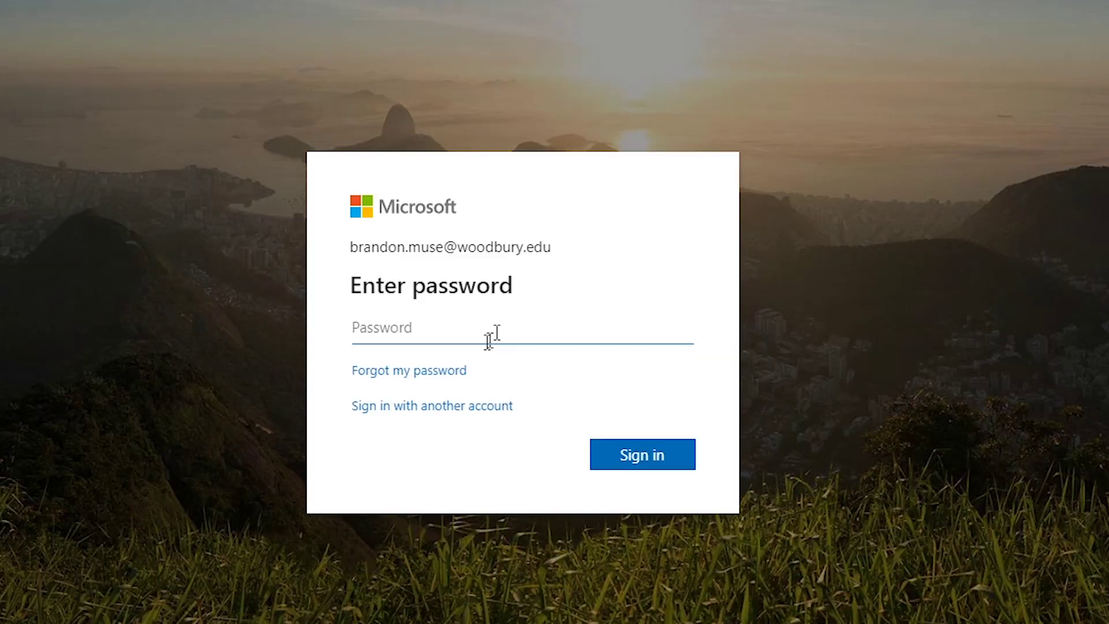
Step: Enter the account password to sign in and choose to stay signed in
{"action": "left_click", "coordinate": [515, 330]}
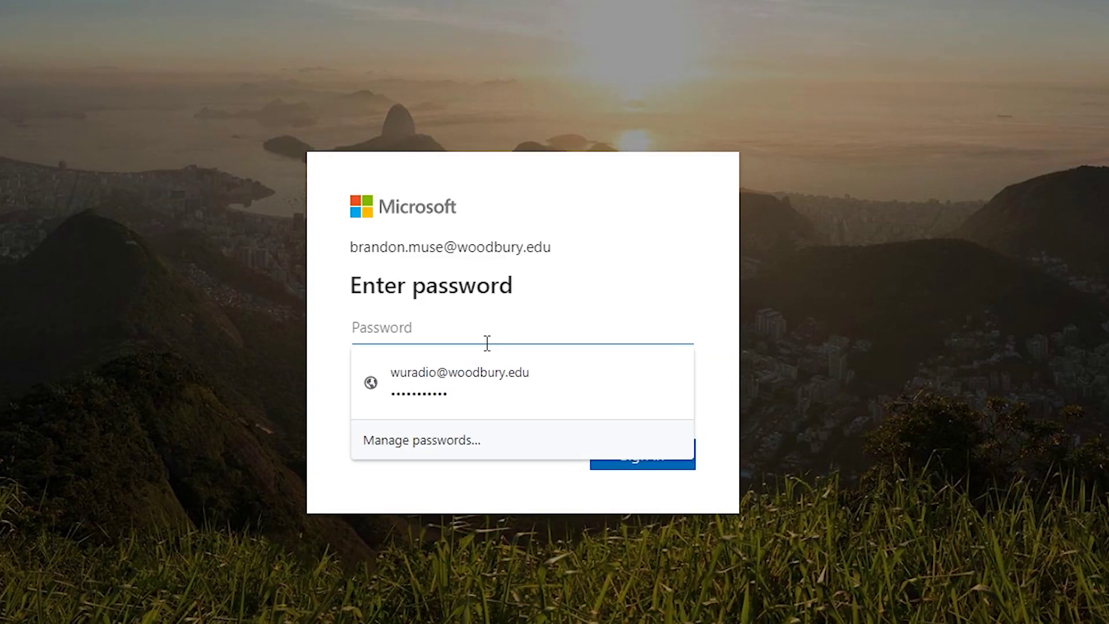
{"action": "type", "text": "•••"}
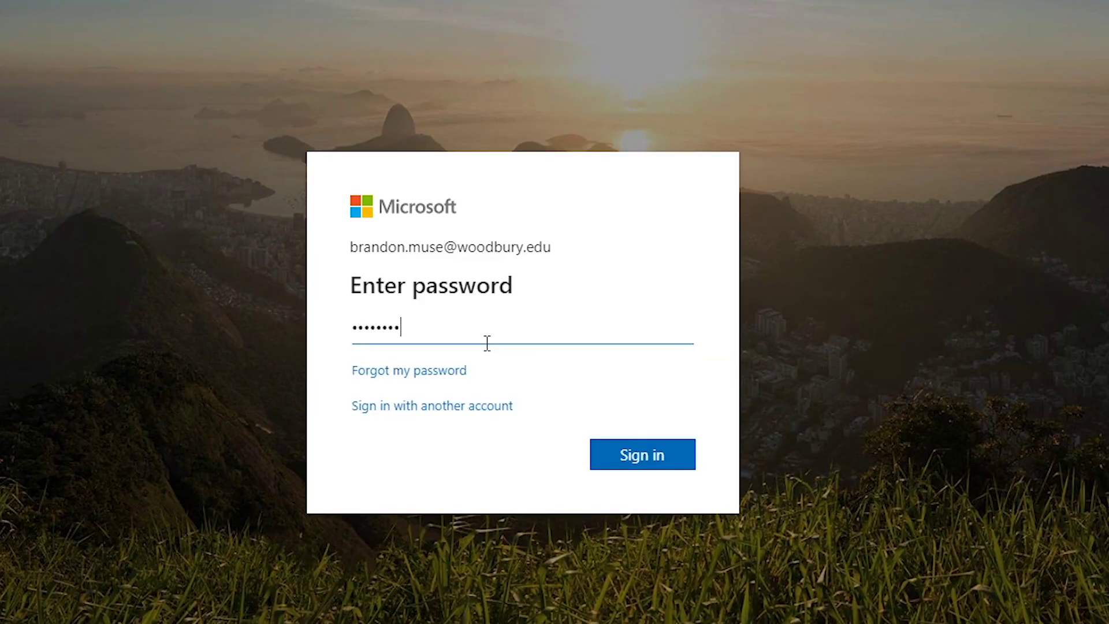
{"action": "key", "text": "Return"}
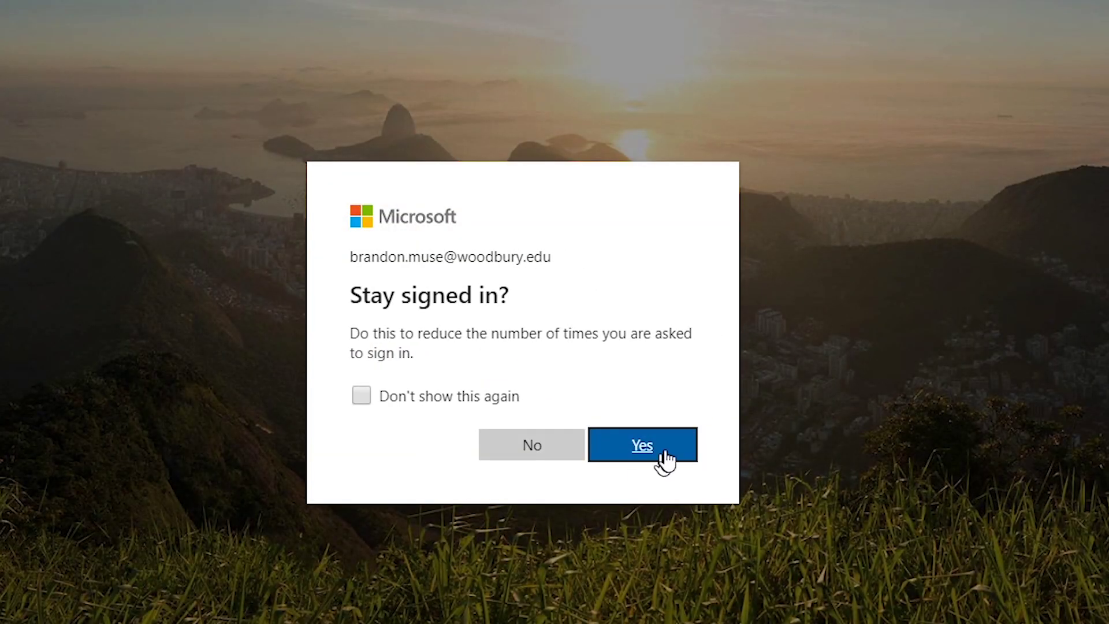
{"action": "left_click", "coordinate": [667, 456]}
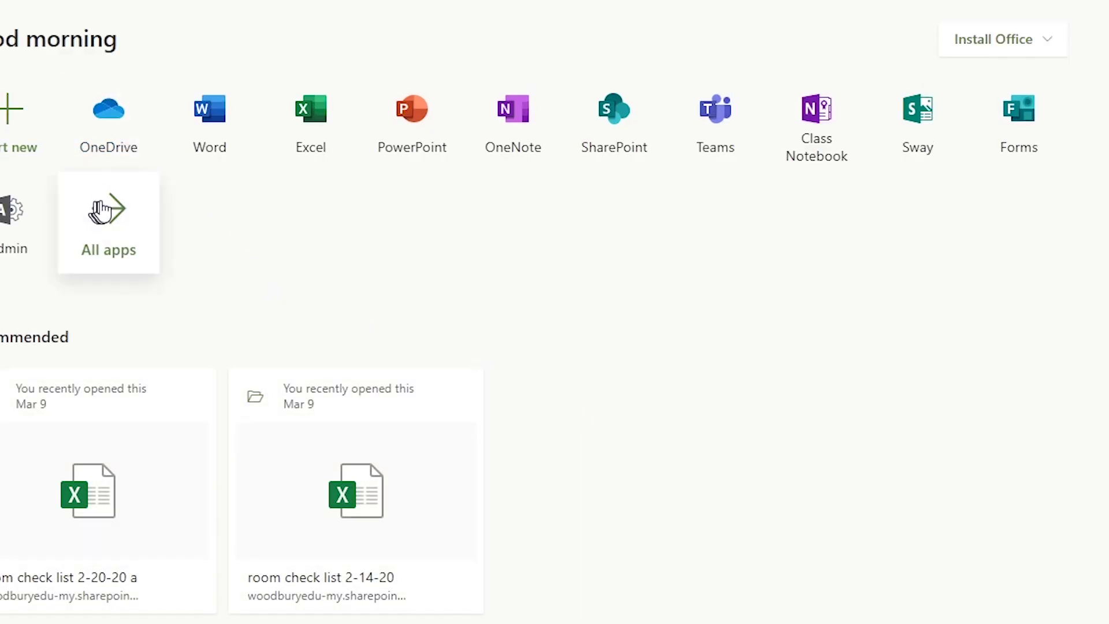
Step: Open OneDrive from the Office apps and create a folder named Anim310 in Files
{"action": "left_click", "coordinate": [109, 124]}
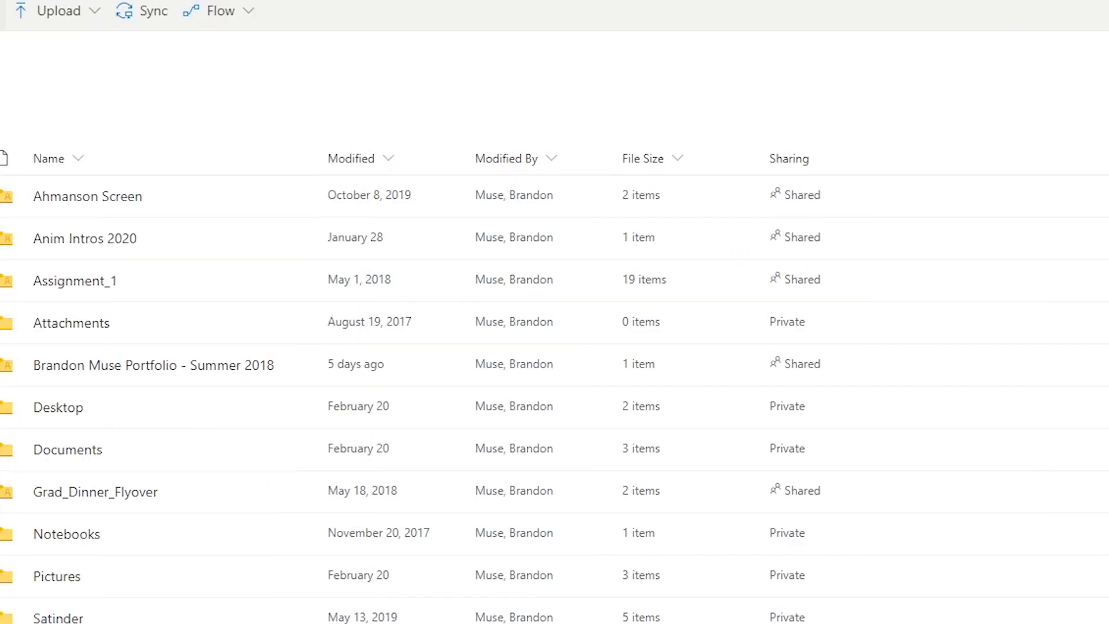
{"action": "left_click", "coordinate": [3, 10]}
{"action": "left_click", "coordinate": [3, 49]}
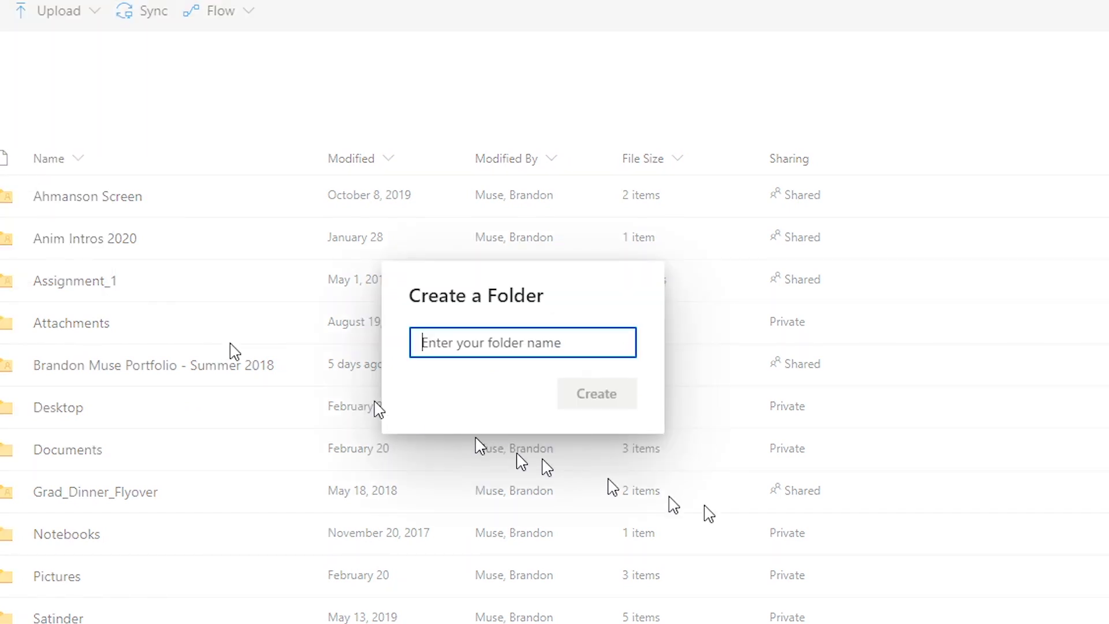
{"action": "type", "text": "Anim310"}
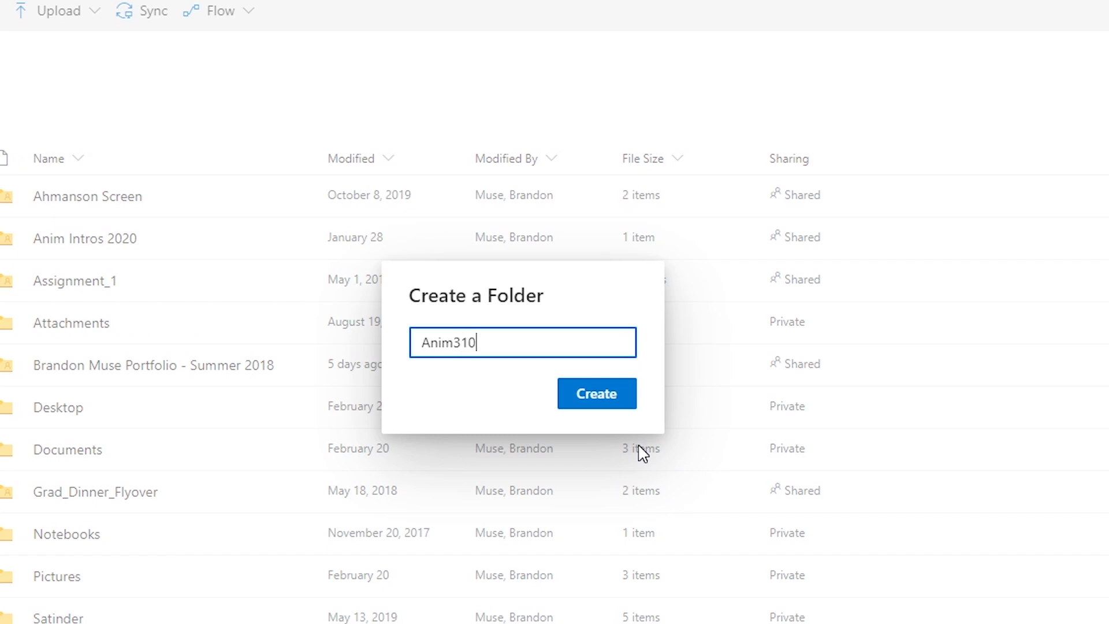
{"action": "left_click", "coordinate": [596, 394]}
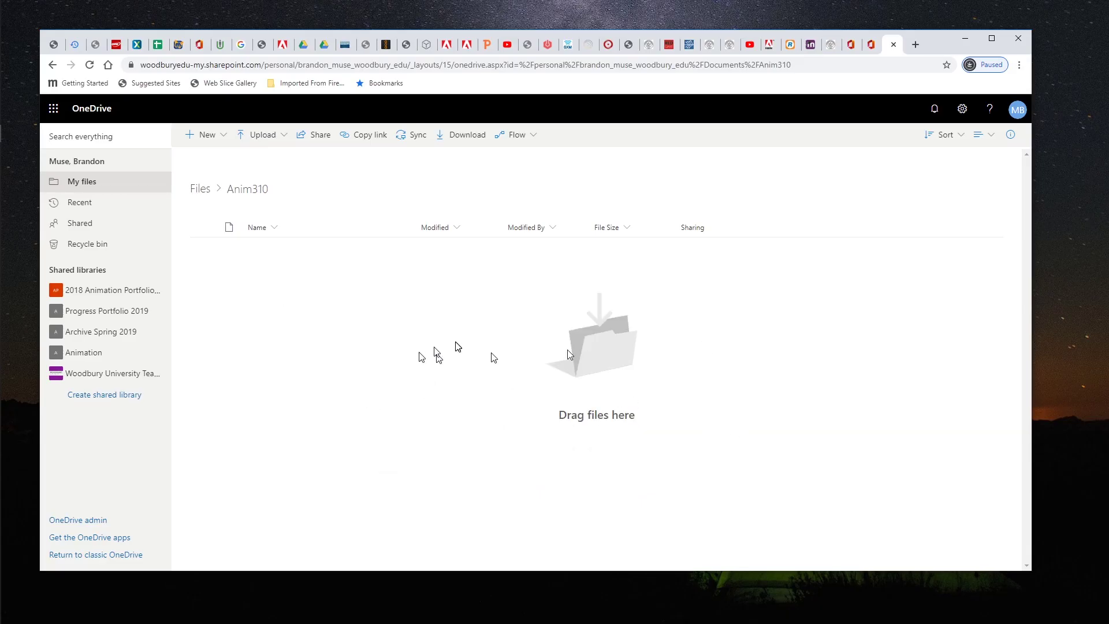
Step: Look at the kinds of new items that can be created inside the Anim310 folder
{"action": "left_click", "coordinate": [218, 138]}
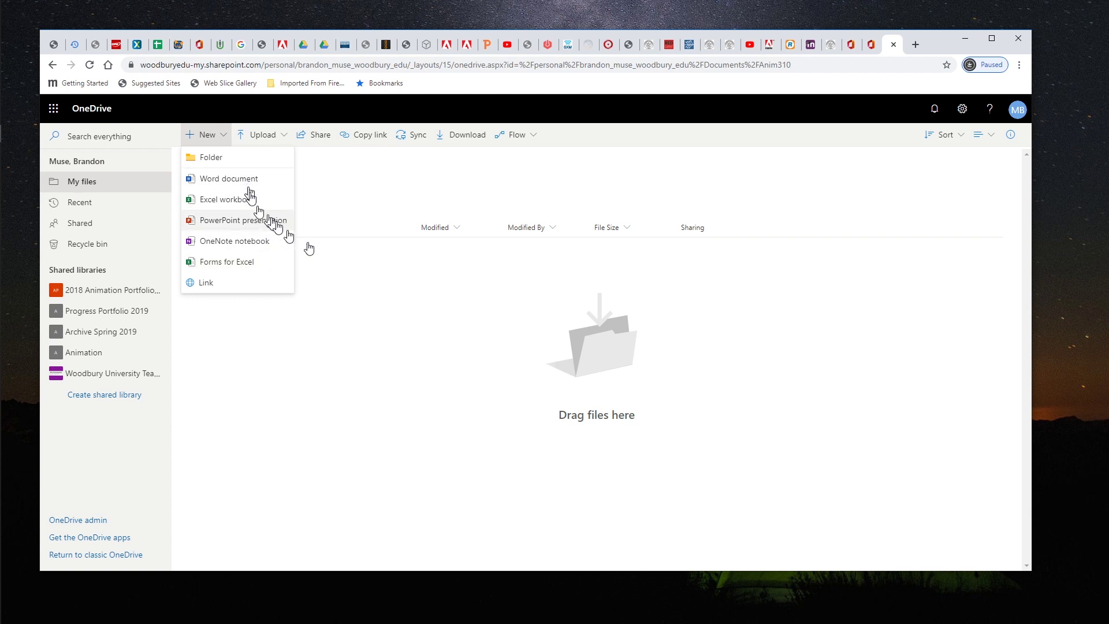
{"action": "left_click", "coordinate": [421, 321]}
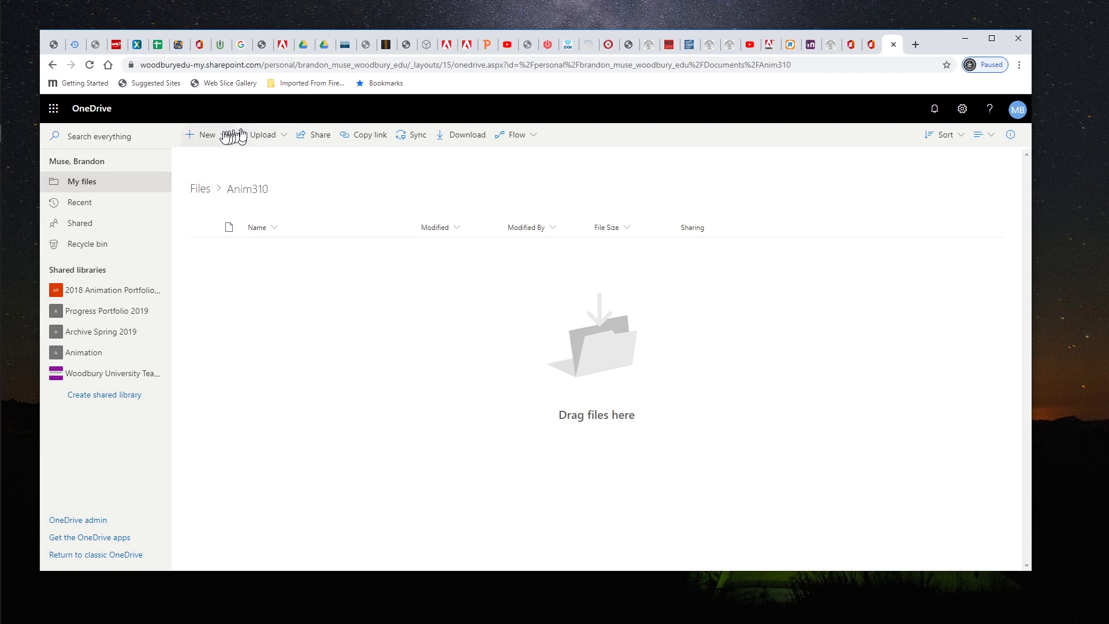
Step: Return to the Files list and copy a sharing link for the Anim310 folder
{"action": "left_click", "coordinate": [201, 188]}
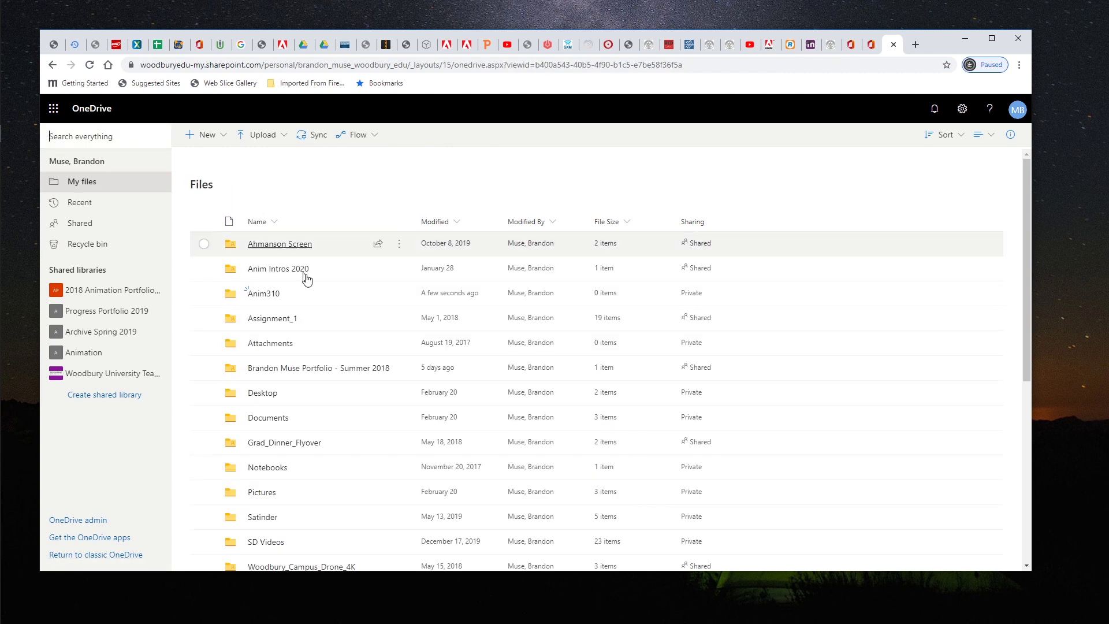
{"action": "left_click", "coordinate": [399, 293]}
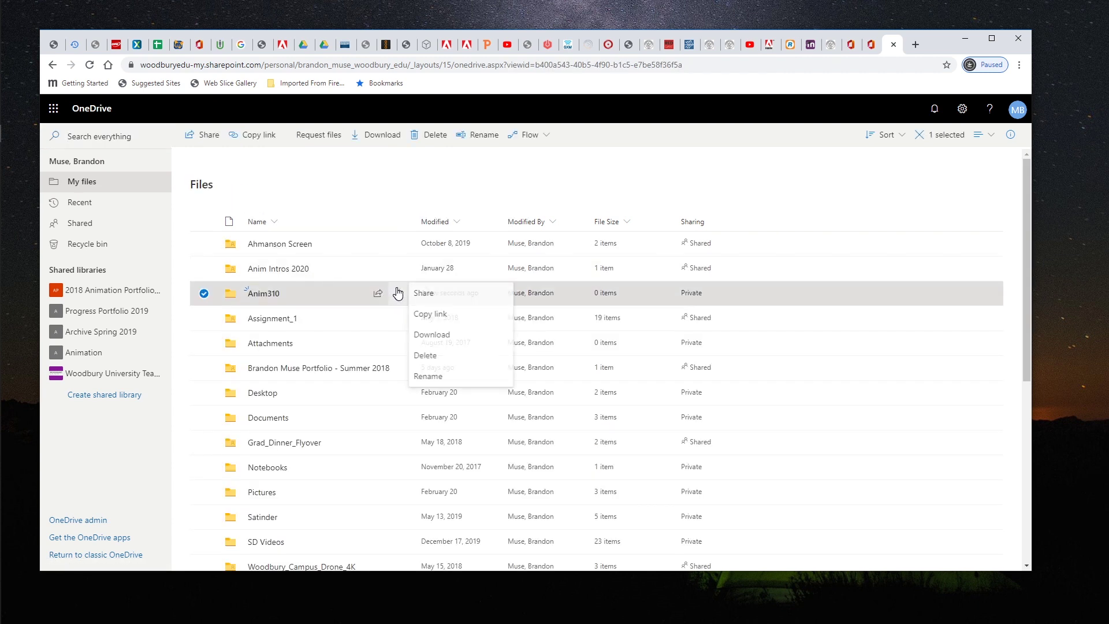
{"action": "left_click", "coordinate": [446, 314]}
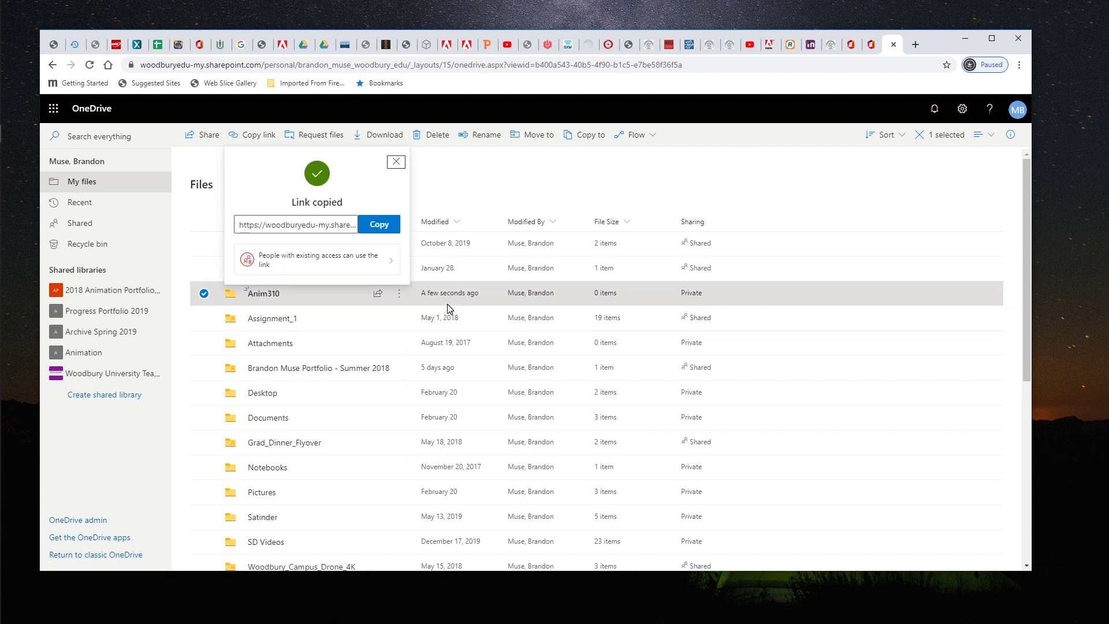
{"action": "left_click", "coordinate": [380, 225]}
Step: Try the Specific people and Anyone with the link options in the Anim310 link settings, and cancel the changes
{"action": "left_click", "coordinate": [391, 263]}
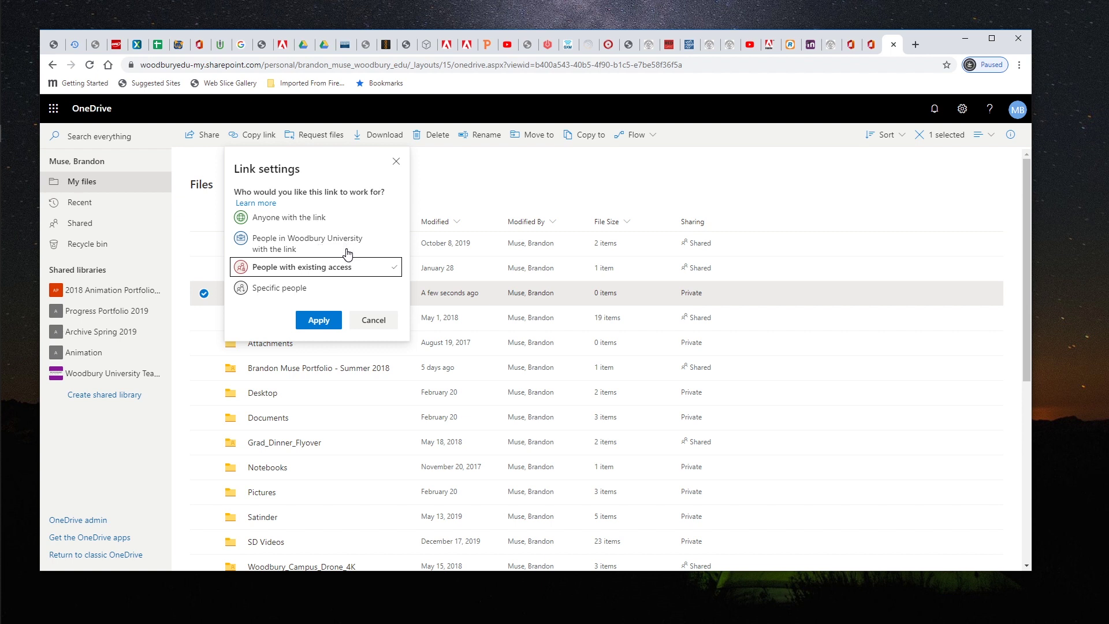
{"action": "left_click", "coordinate": [297, 293]}
{"action": "left_click", "coordinate": [269, 359]}
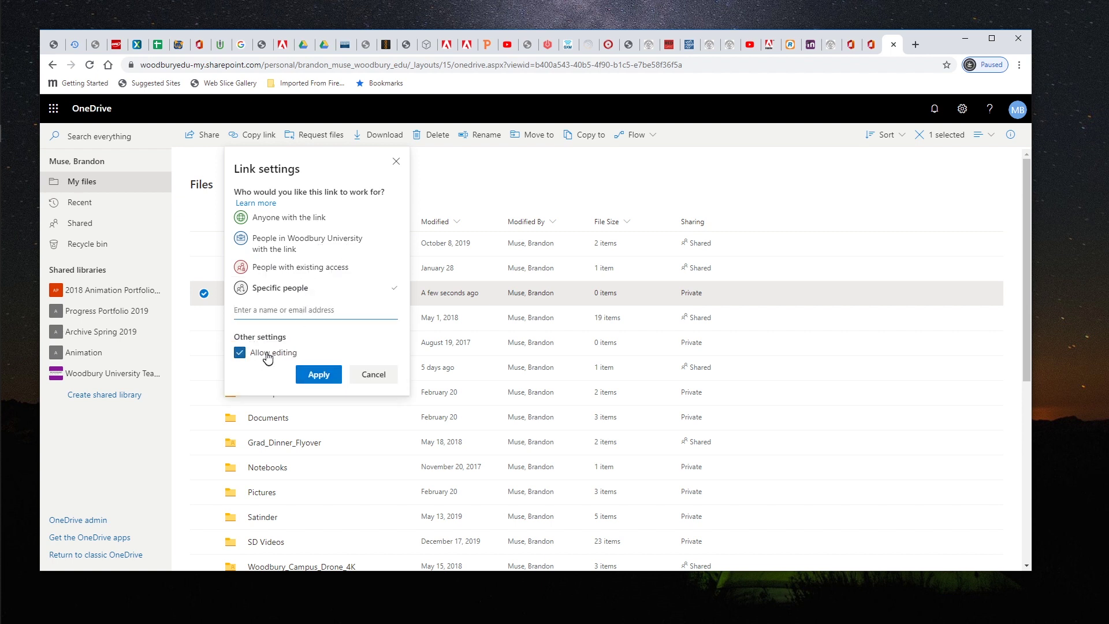
{"action": "left_click", "coordinate": [319, 375]}
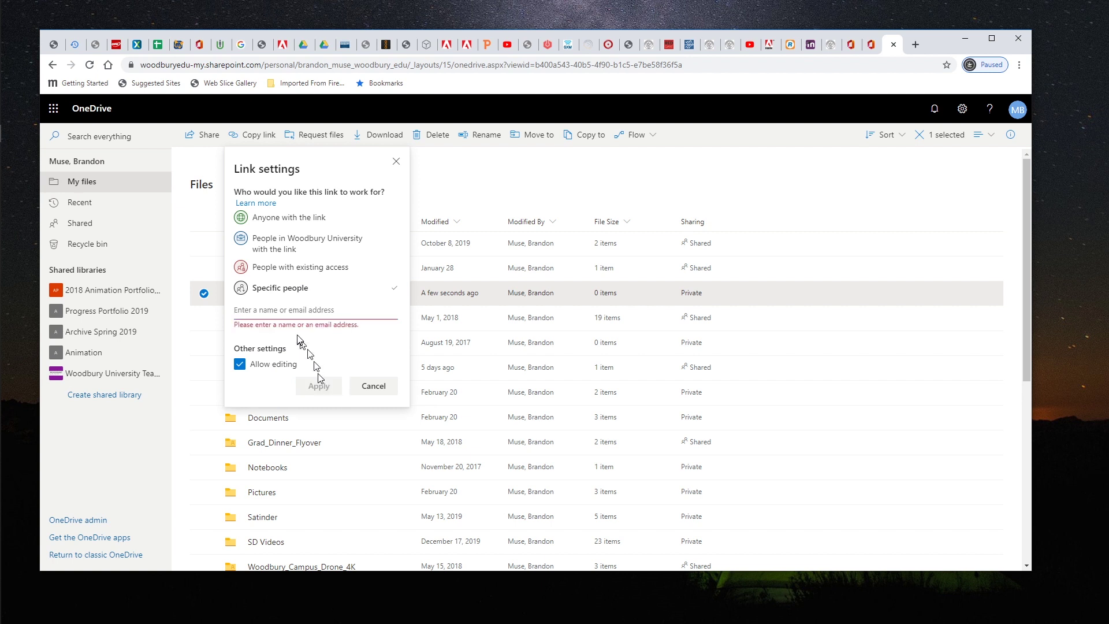
{"action": "left_click", "coordinate": [284, 218]}
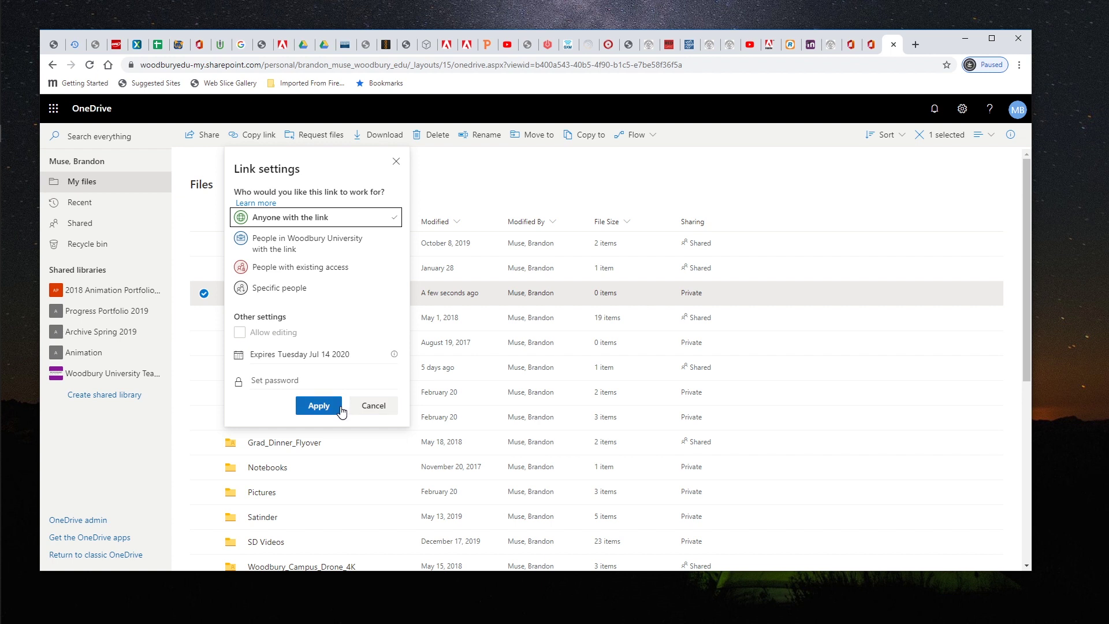
{"action": "left_click", "coordinate": [374, 405]}
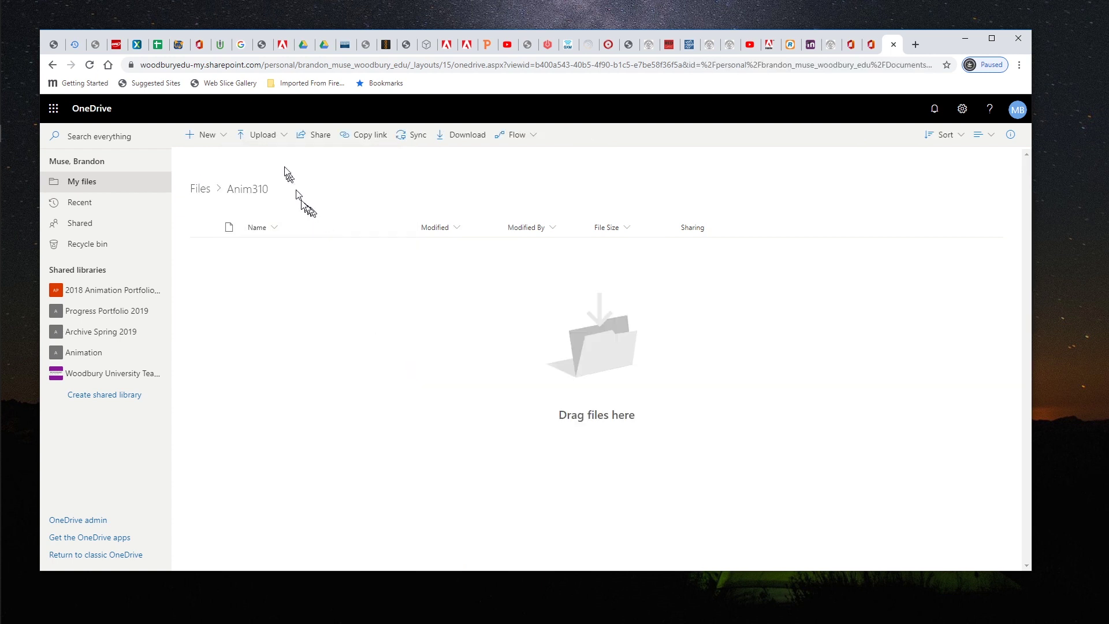
Step: Upload a file from the computer into the Anim310 folder
{"action": "left_click", "coordinate": [278, 150]}
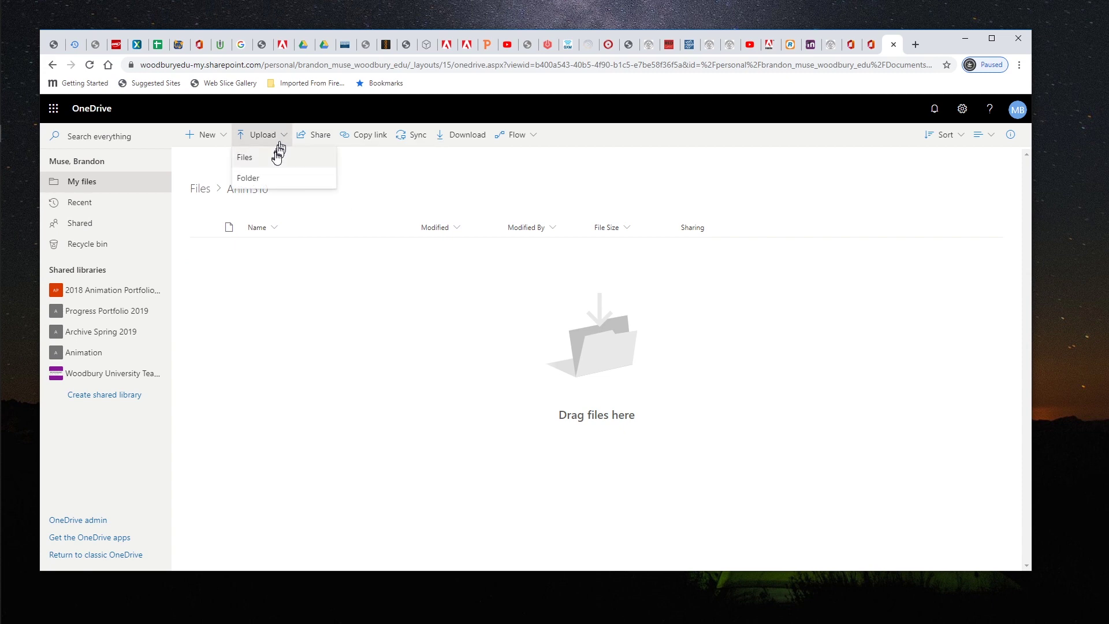
{"action": "left_click", "coordinate": [277, 155]}
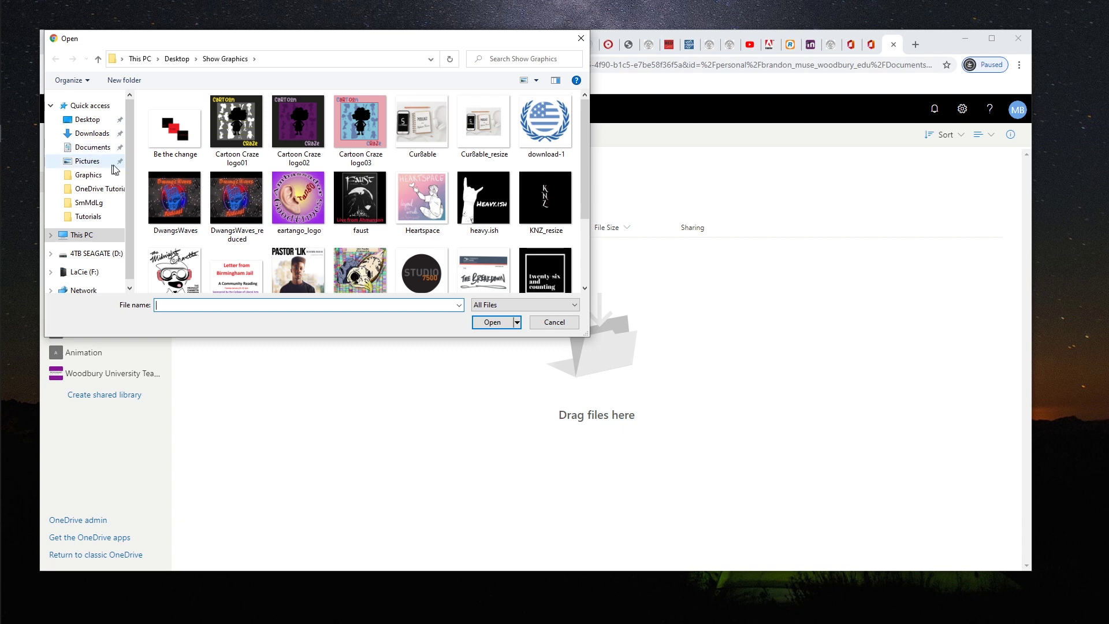
{"action": "left_click", "coordinate": [188, 210]}
{"action": "left_click", "coordinate": [494, 322]}
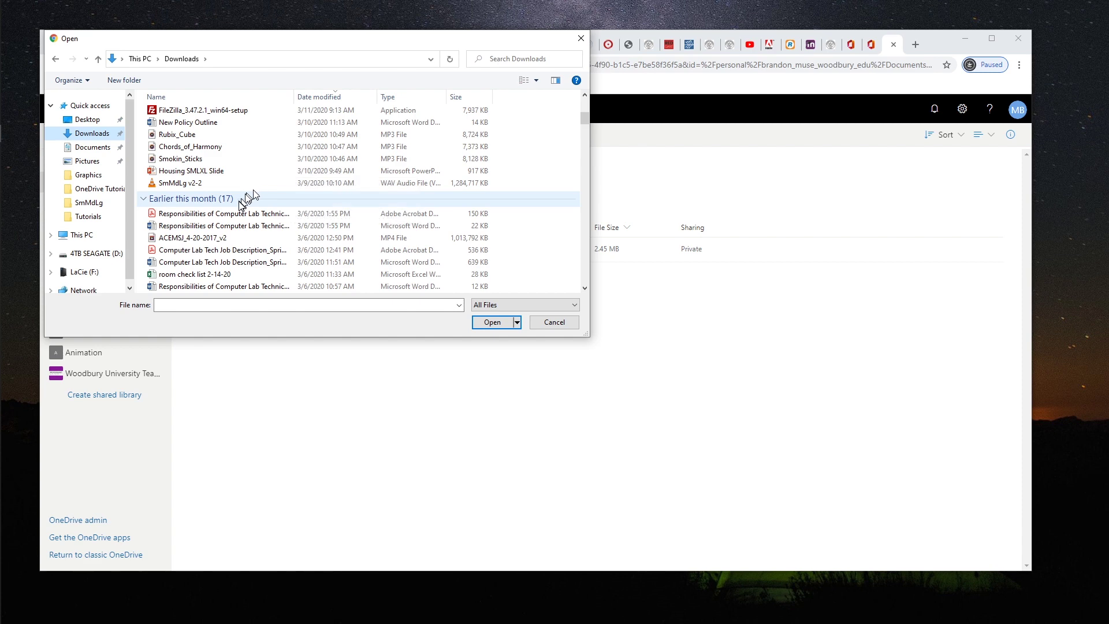
Step: Upload the PDF Responsibilities of Computer Lab Technicians_Spring2020 into the Anim310 folder and dismiss the upload progress details
{"action": "left_click", "coordinate": [306, 213]}
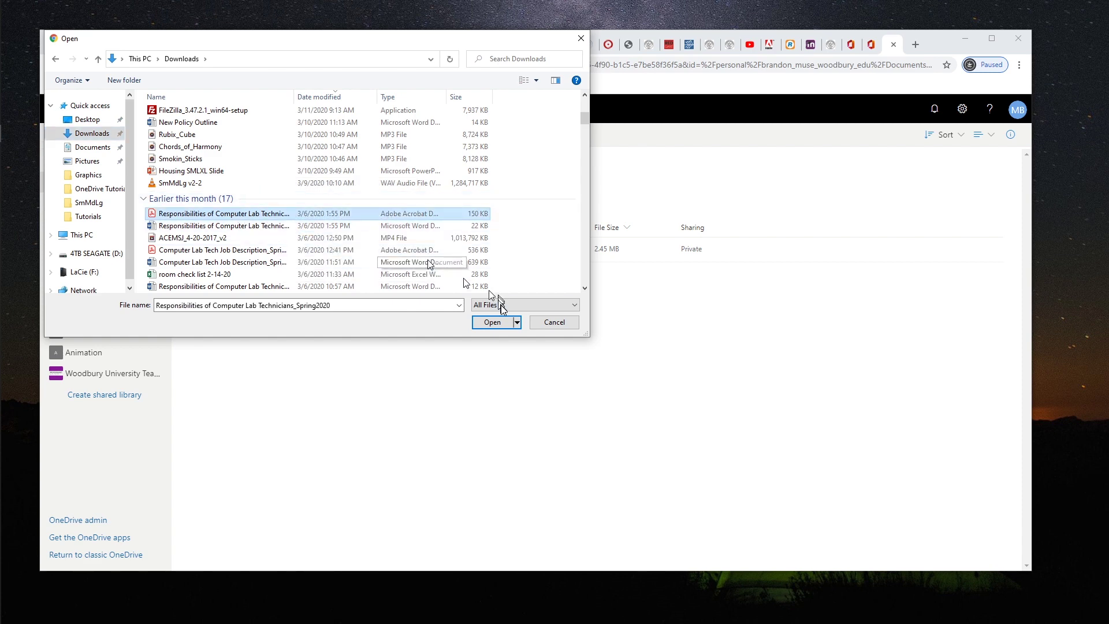
{"action": "left_click", "coordinate": [496, 322]}
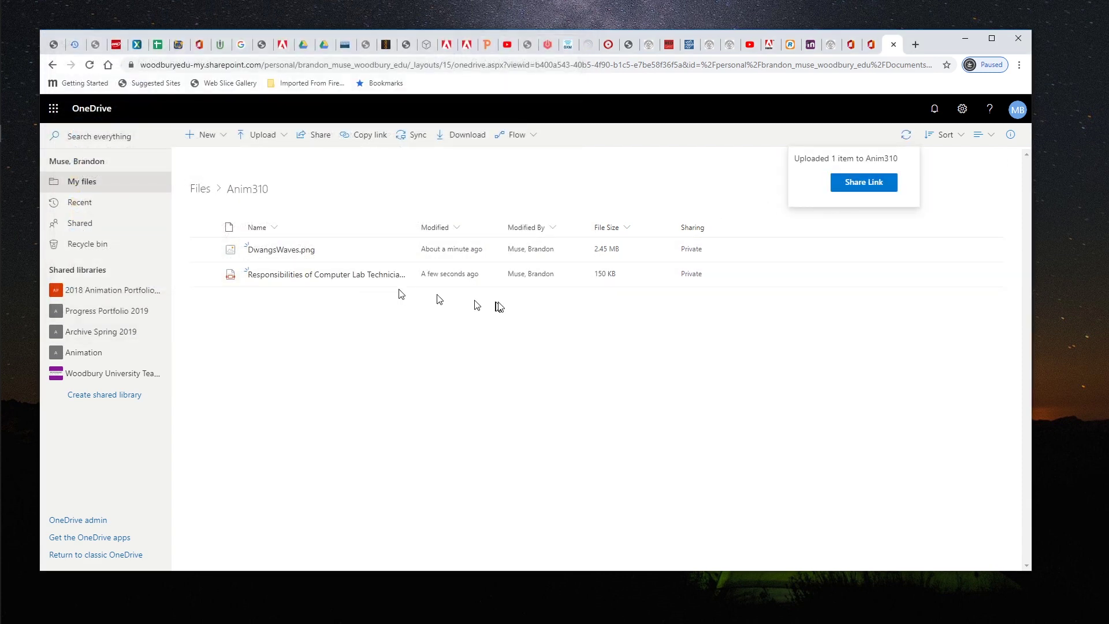
{"action": "left_click", "coordinate": [900, 137]}
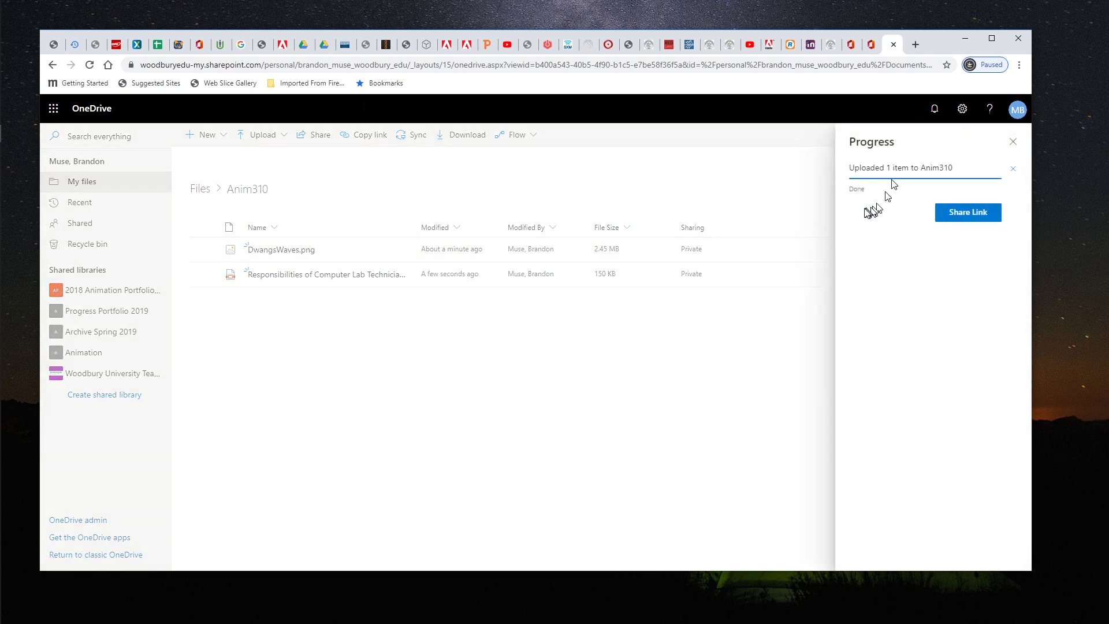
{"action": "left_click", "coordinate": [1012, 142]}
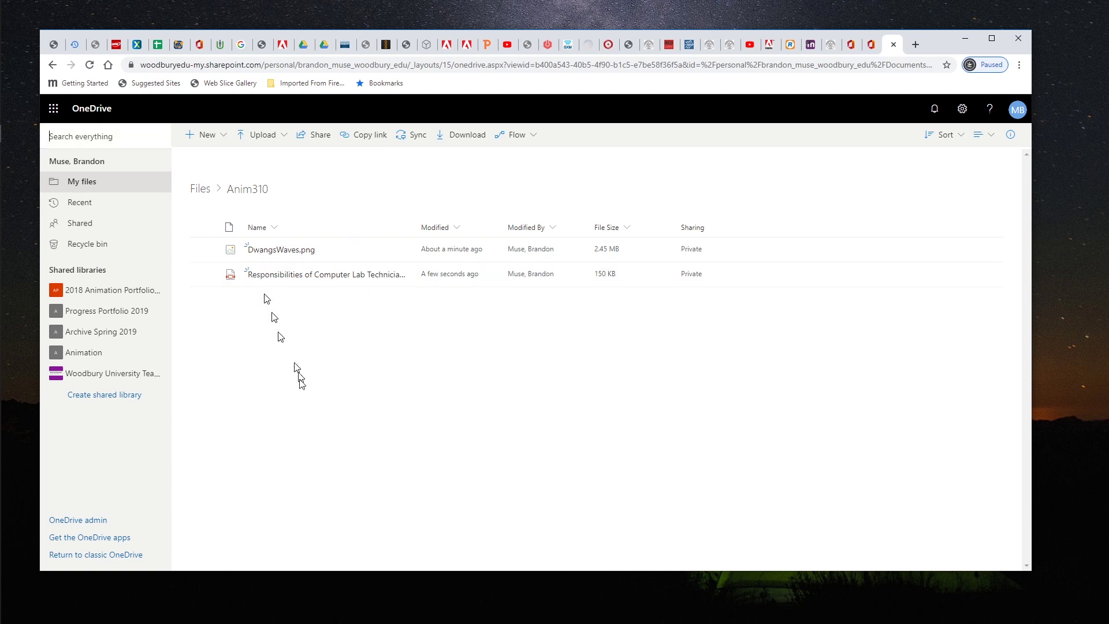
Step: Create a new online Word document in the Anim310 folder and return to the folder's file list
{"action": "left_click", "coordinate": [219, 137]}
{"action": "left_click", "coordinate": [230, 179]}
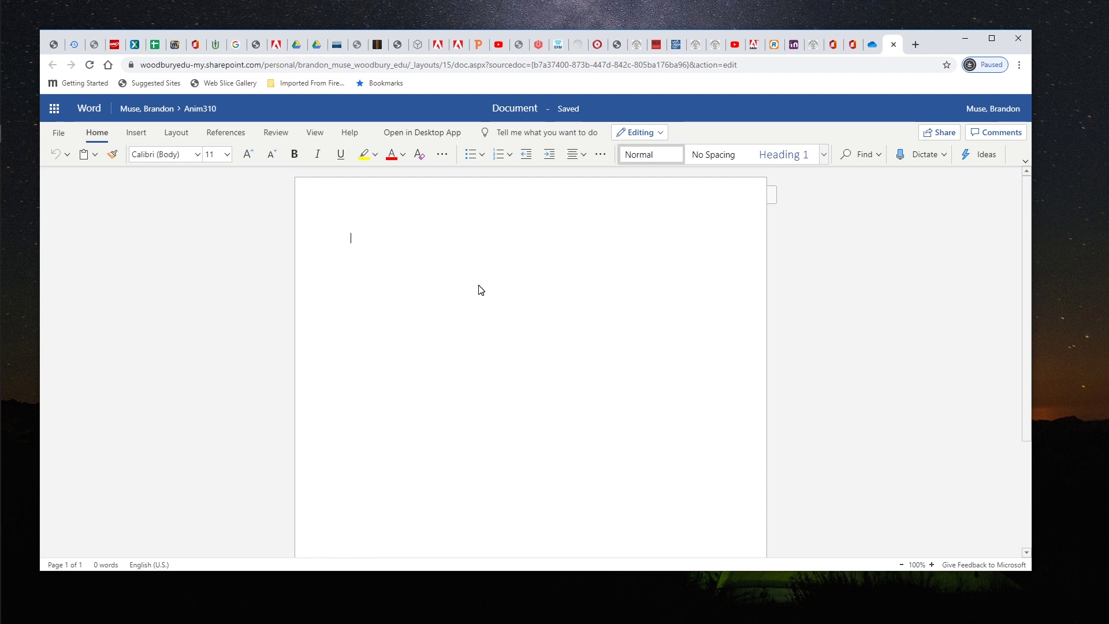
{"action": "left_click", "coordinate": [200, 109]}
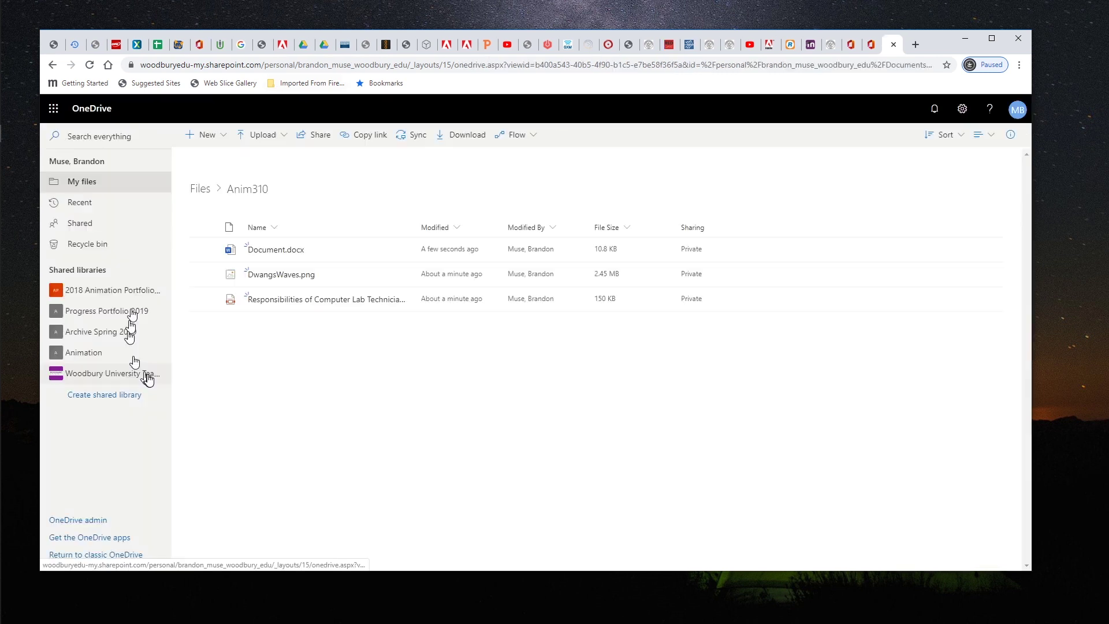
Step: Look through the recent files, the items shared with the account and the recycle bin
{"action": "left_click", "coordinate": [88, 208]}
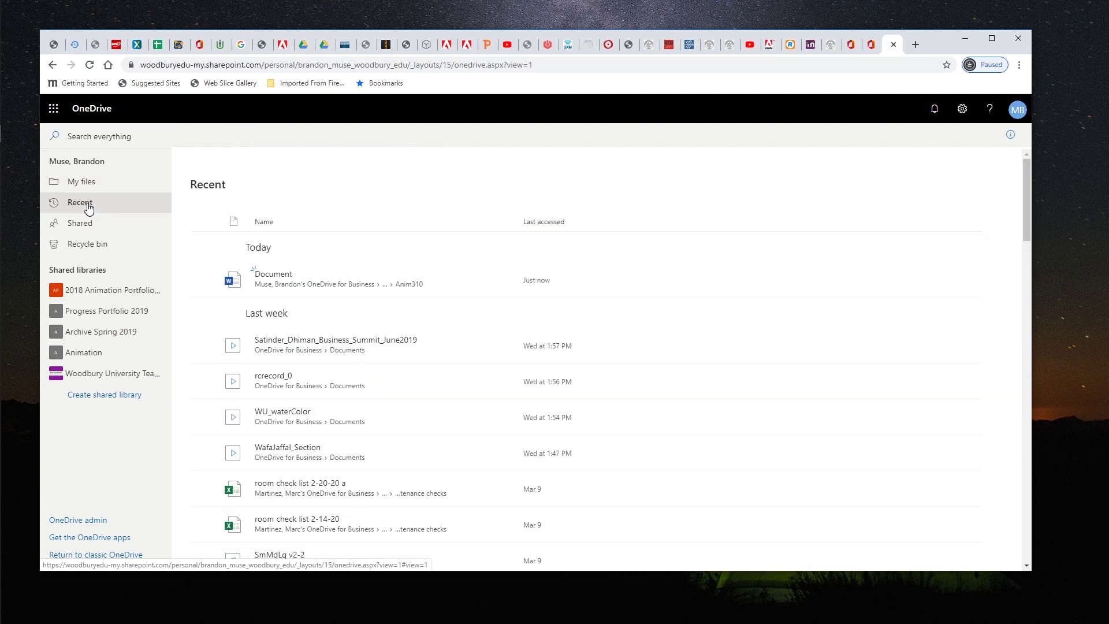
{"action": "left_click", "coordinate": [83, 228]}
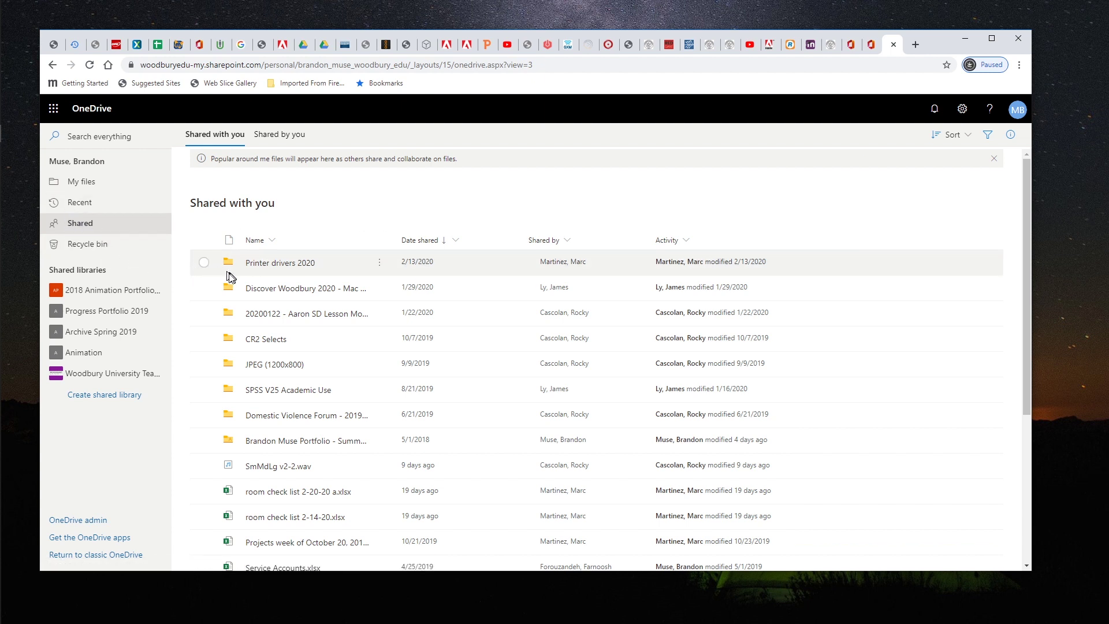
{"action": "left_click", "coordinate": [82, 244]}
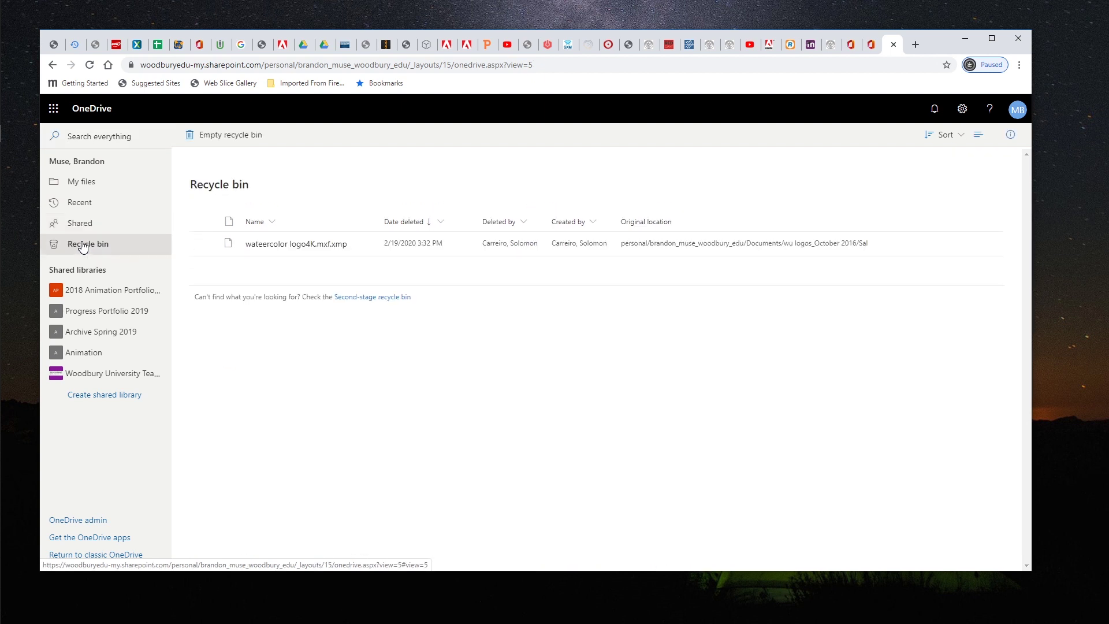
{"action": "left_click", "coordinate": [80, 223]}
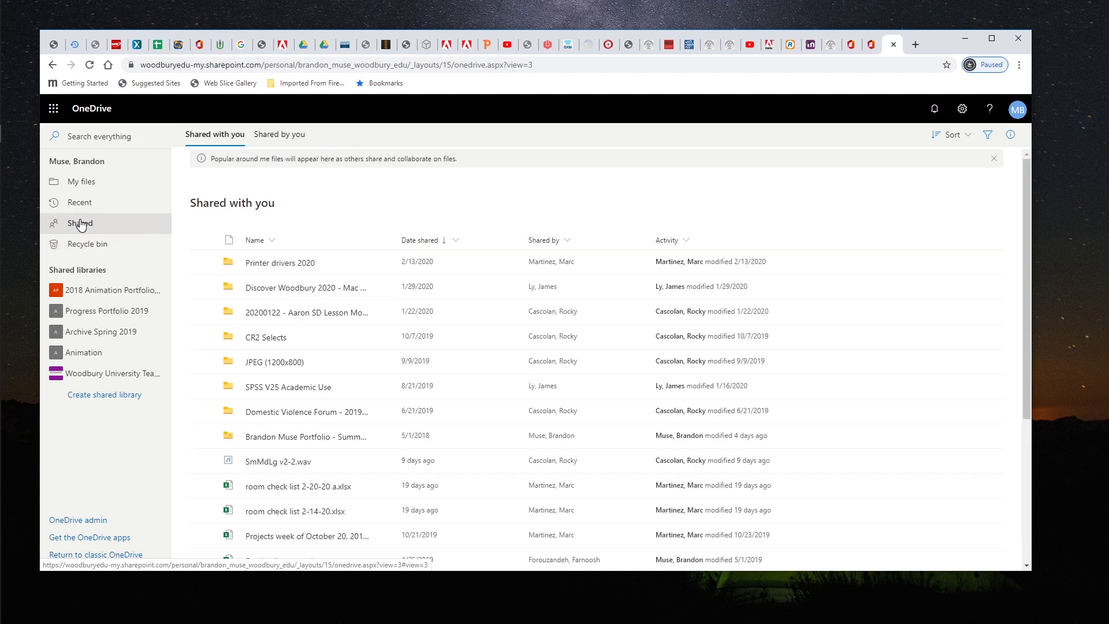
{"action": "scroll", "coordinate": [522, 357], "scroll_direction": "down", "scroll_amount": 4}
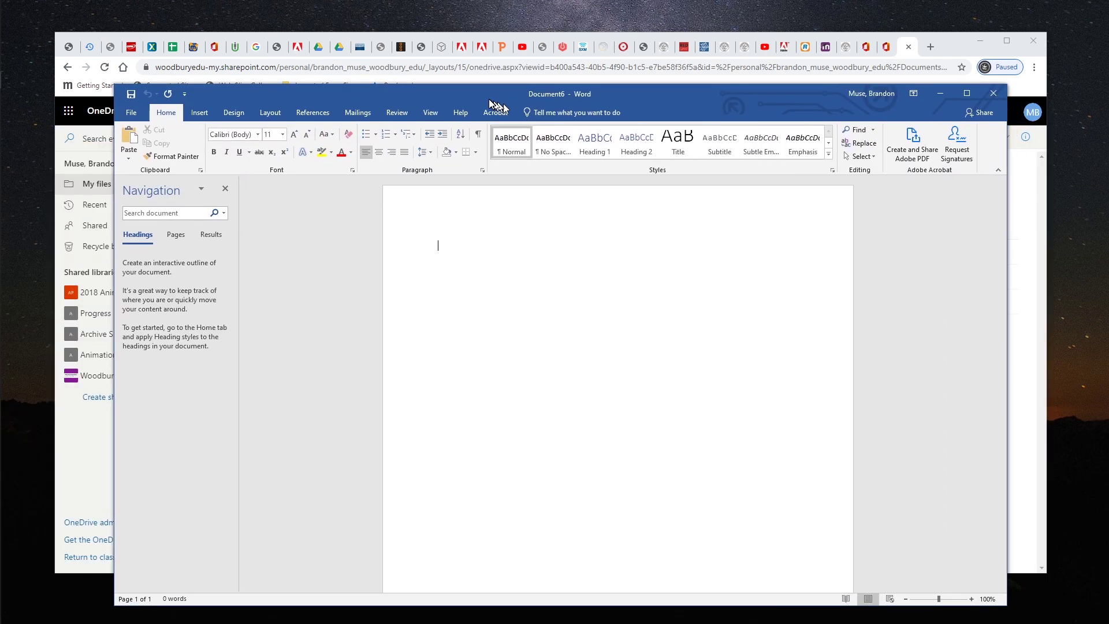
Step: In desktop Word, save the blank document as Doc6 to the Anim310 folder on OneDrive - Woodbury University, and return to the OneDrive folder
{"action": "left_click_drag", "start_coordinate": [490, 101], "coordinate": [480, 53]}
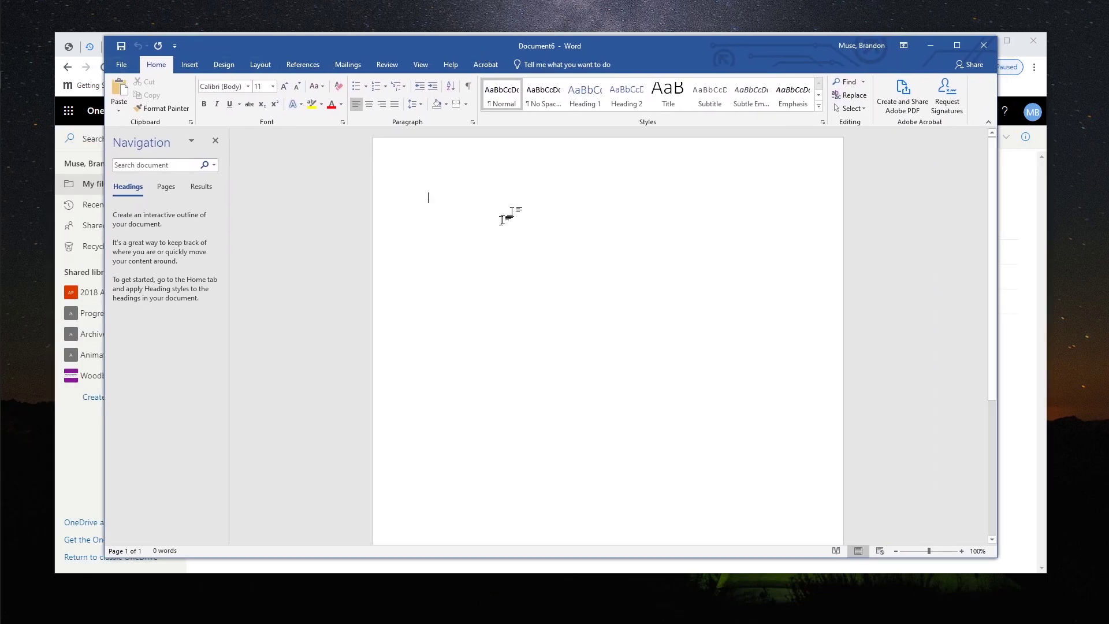
{"action": "left_click", "coordinate": [124, 68]}
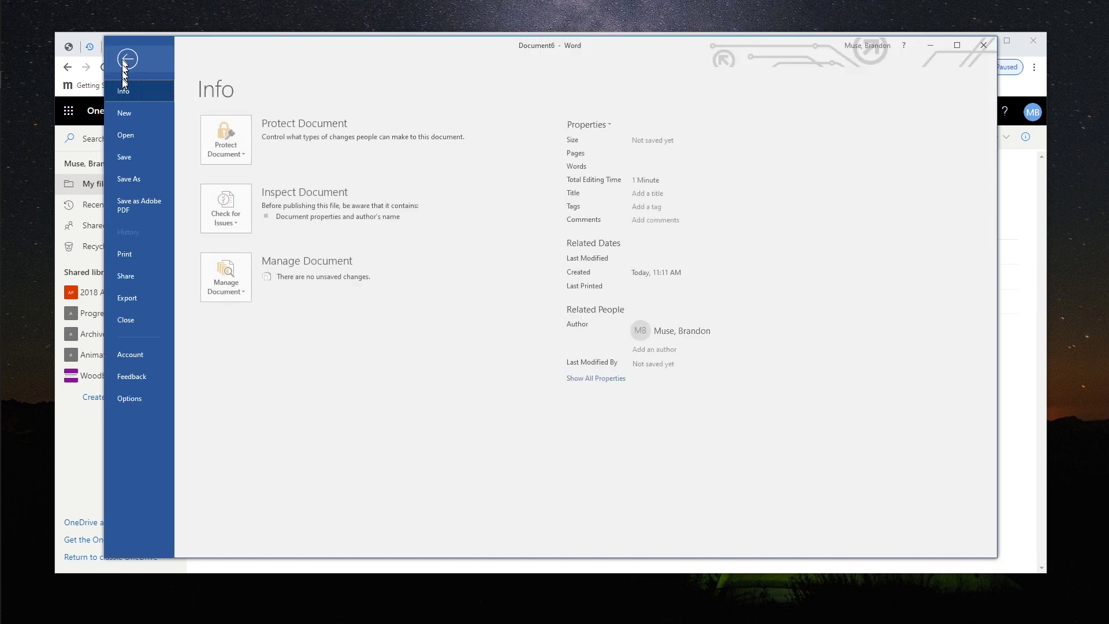
{"action": "left_click", "coordinate": [144, 178]}
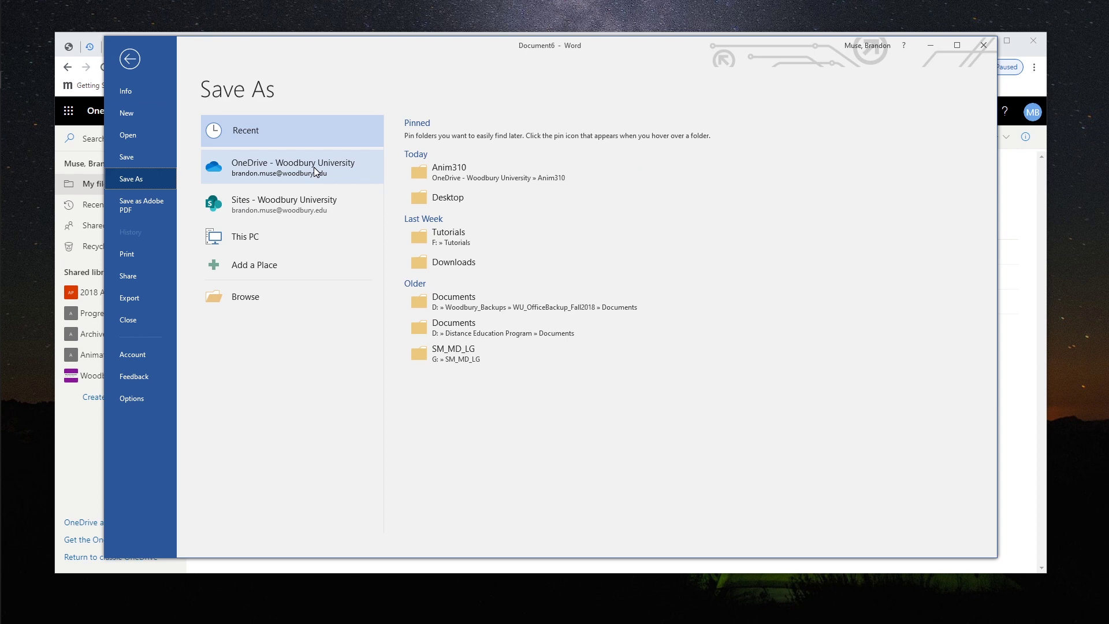
{"action": "left_click", "coordinate": [314, 168]}
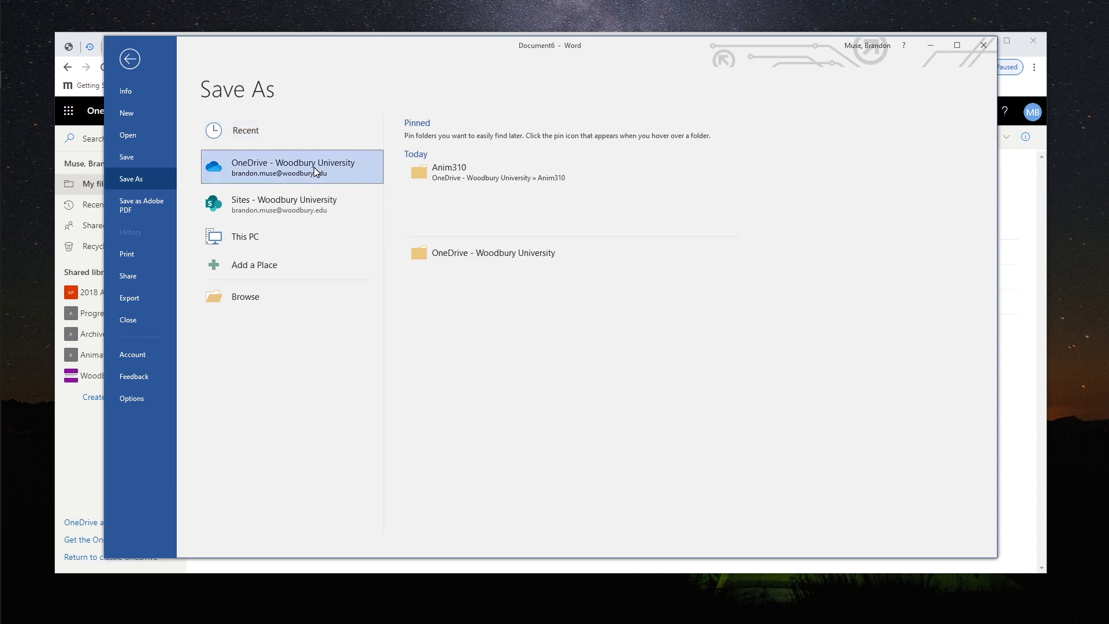
{"action": "left_click", "coordinate": [460, 173]}
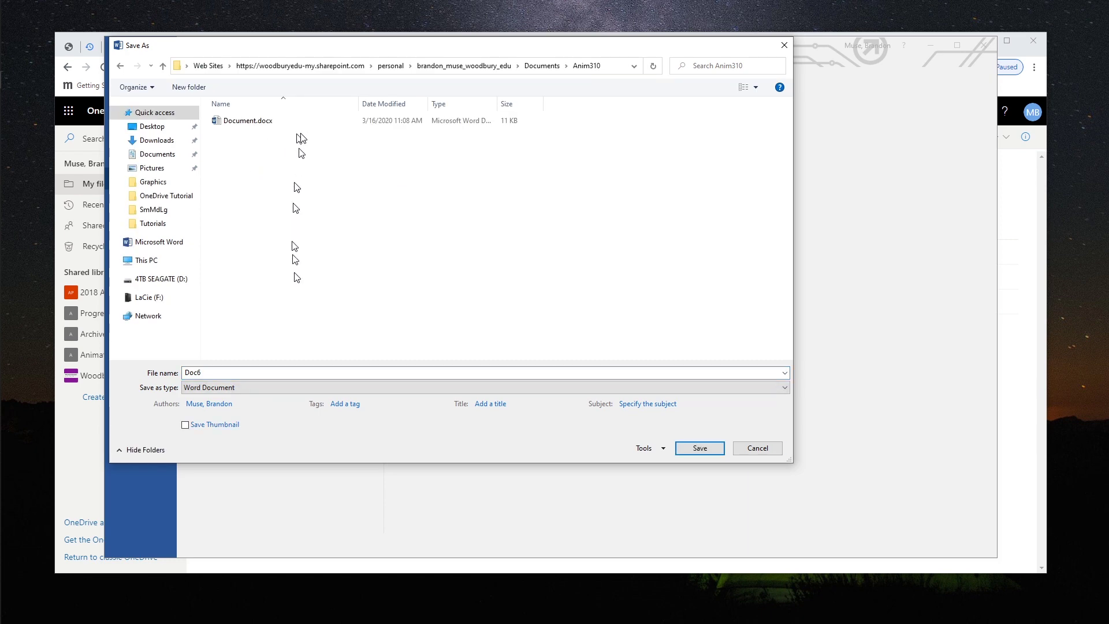
{"action": "left_click", "coordinate": [697, 448]}
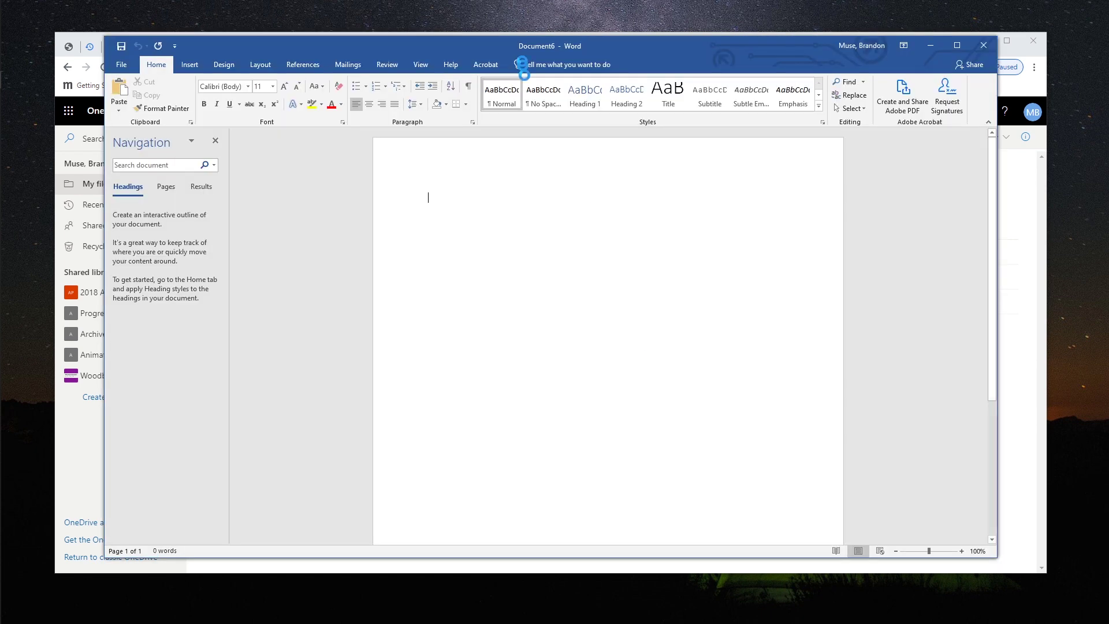
{"action": "left_click_drag", "start_coordinate": [615, 50], "coordinate": [619, 459]}
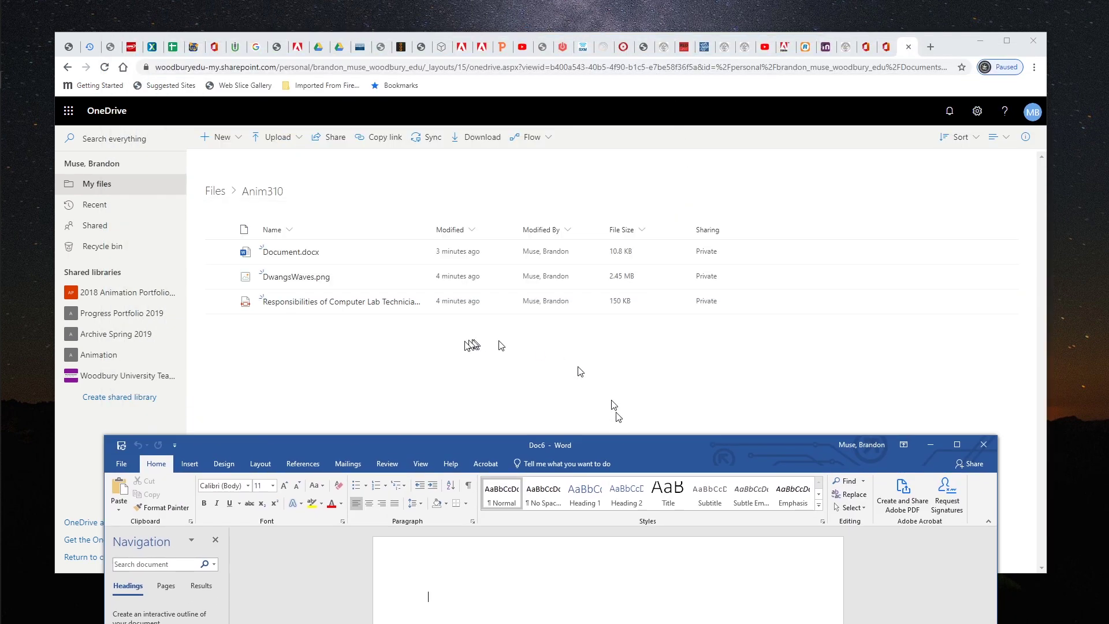
{"action": "left_click", "coordinate": [577, 372]}
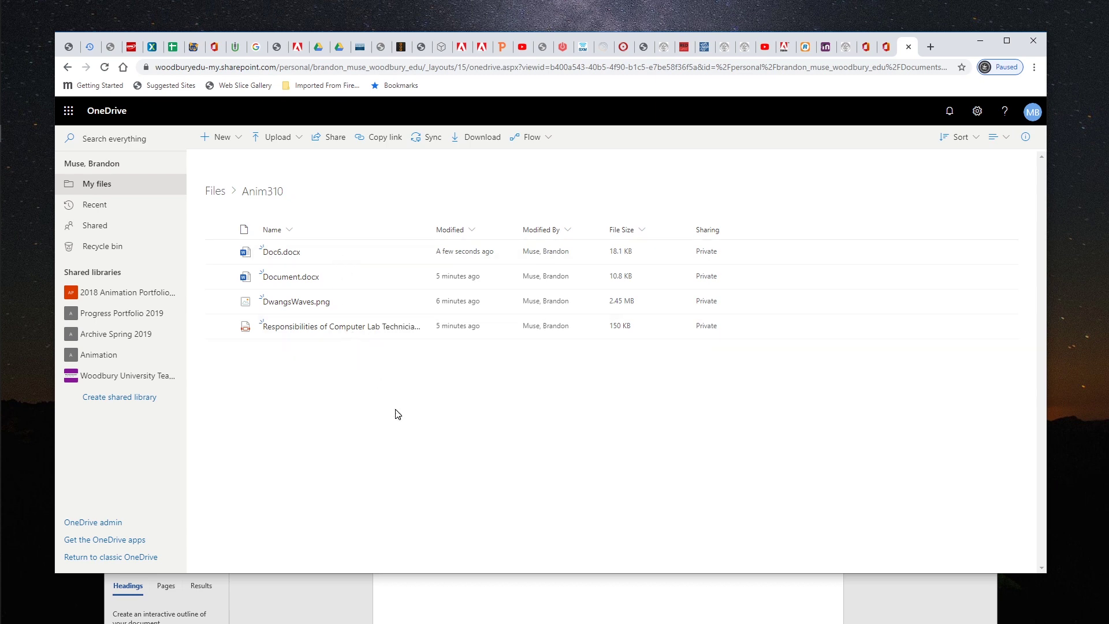
Step: Review the Recent, Shared and Recycle bin views, and look inside the Anim Intros 2020 folder before returning to Files
{"action": "left_click", "coordinate": [95, 205]}
{"action": "left_click", "coordinate": [95, 226]}
{"action": "left_click", "coordinate": [103, 247]}
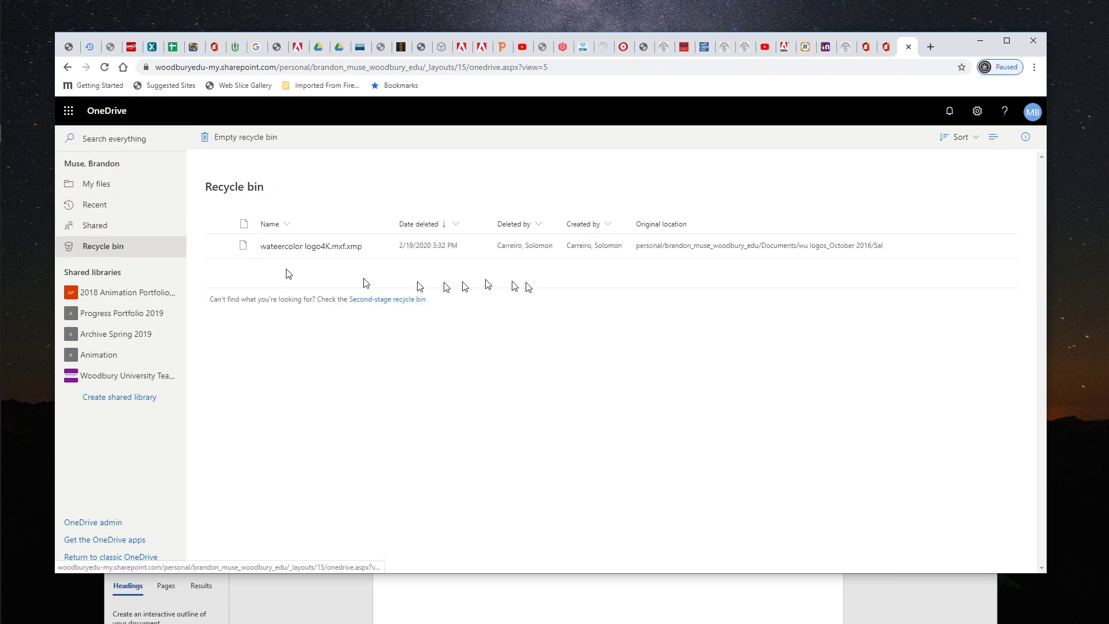
{"action": "left_click", "coordinate": [96, 184]}
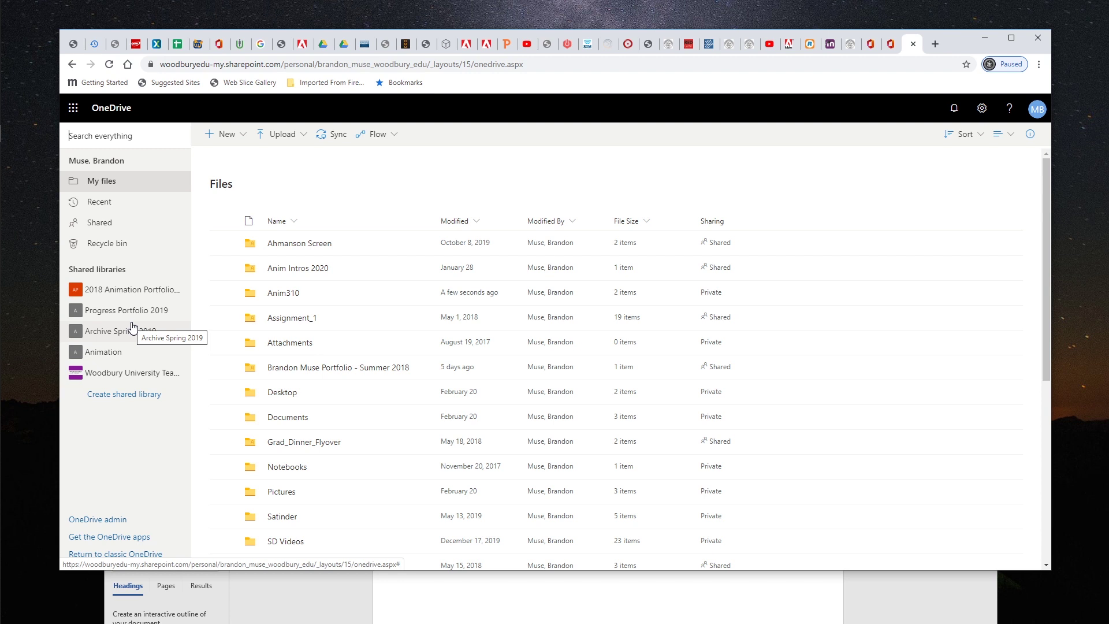
{"action": "left_click", "coordinate": [116, 302]}
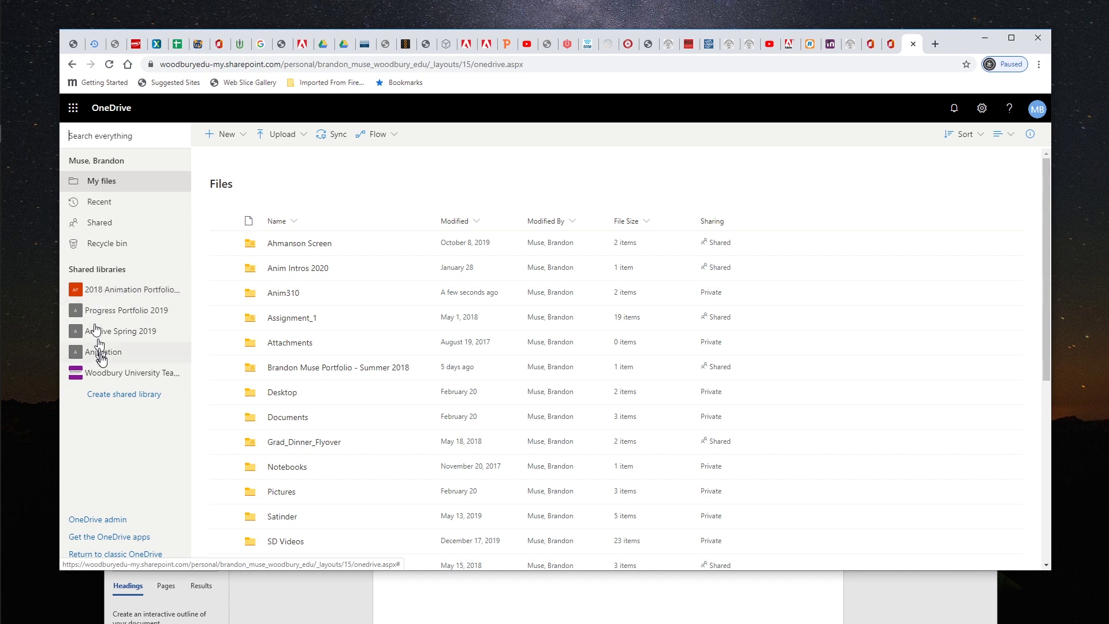
{"action": "left_click", "coordinate": [293, 269]}
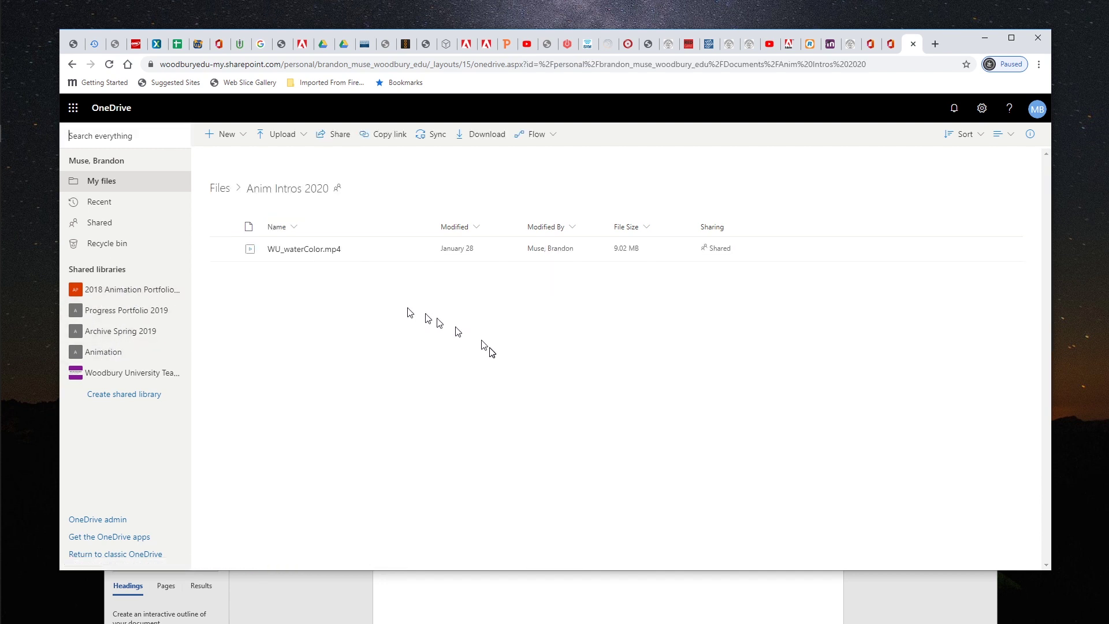
{"action": "left_click", "coordinate": [224, 191]}
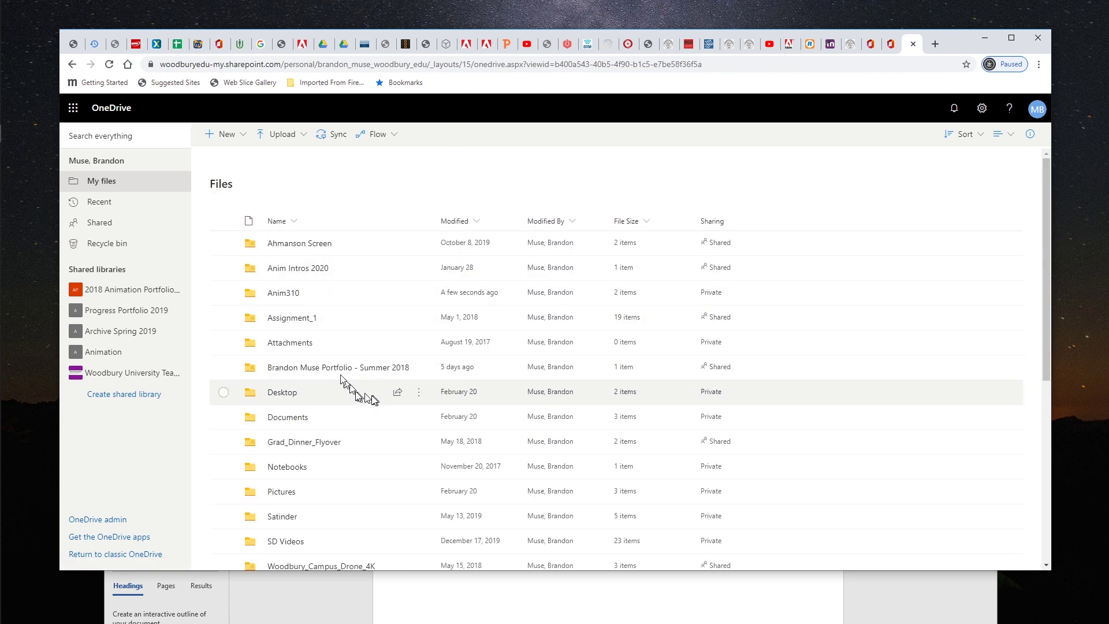
Step: Rename Doc6.docx in the Anim310 folder using the pattern firstname_lastname_assignment_v
{"action": "left_click", "coordinate": [293, 293]}
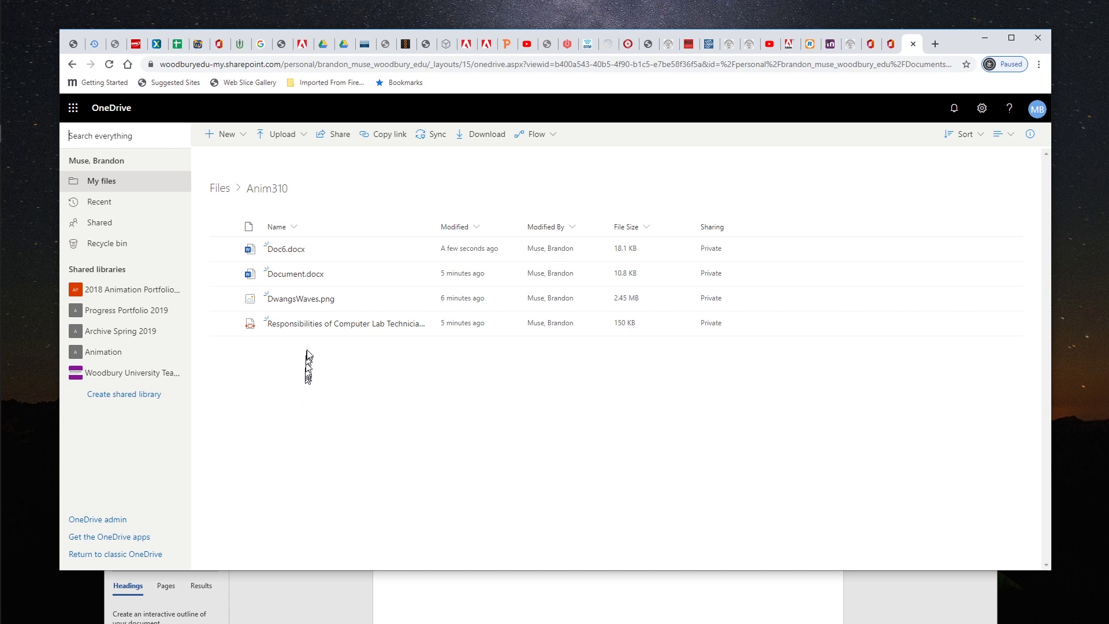
{"action": "mouse_move", "coordinate": [299, 250]}
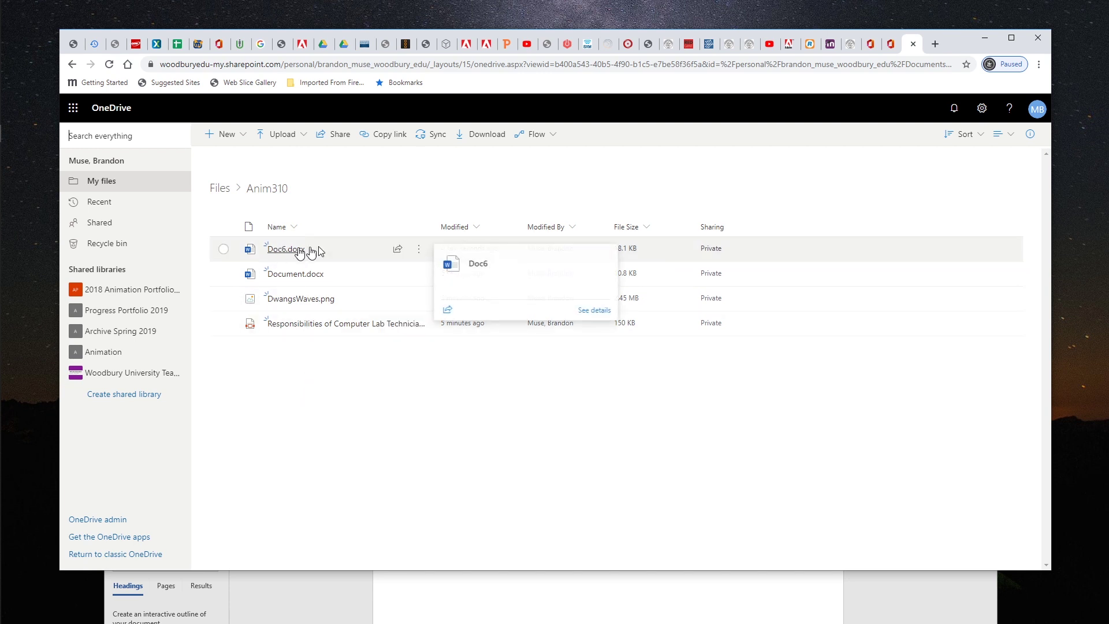
{"action": "left_click", "coordinate": [425, 249]}
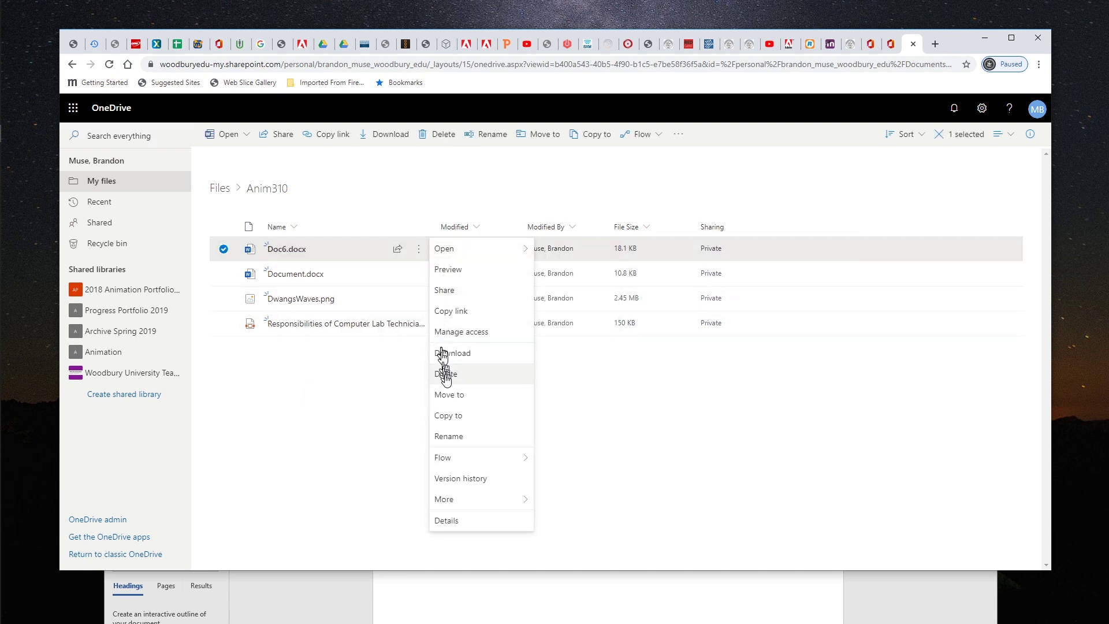
{"action": "left_click", "coordinate": [472, 436]}
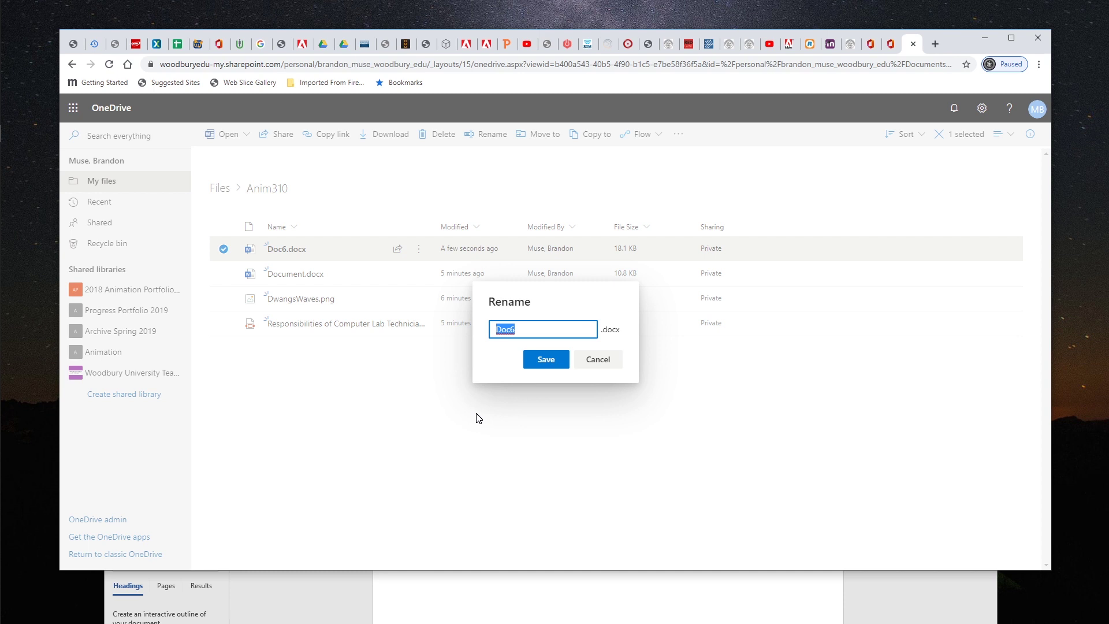
{"action": "type", "text": "fis"}
{"action": "type", "text": "ignment_v"}
{"action": "key", "text": "Return"}
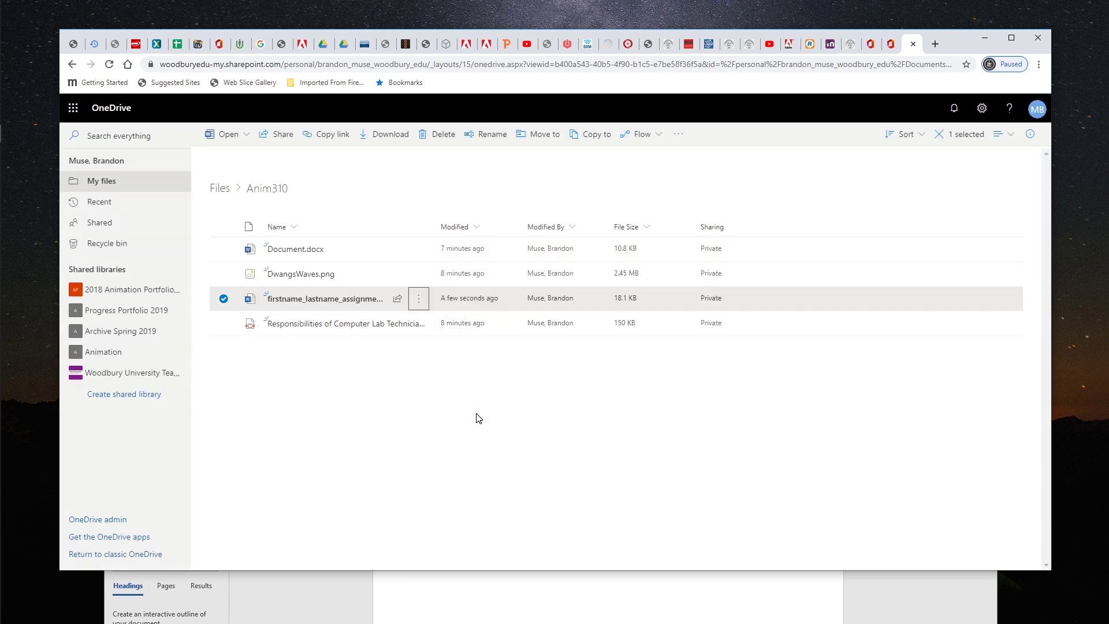